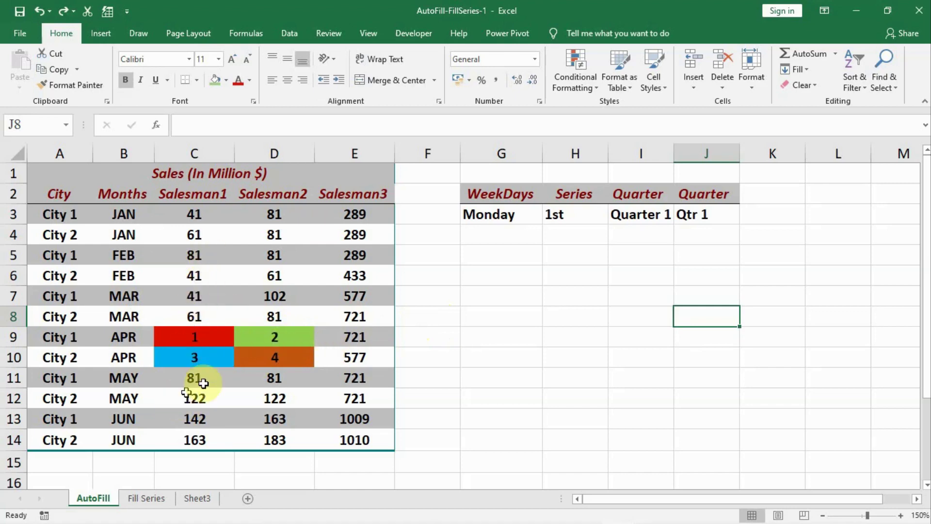
Step: Use Format Painter to copy row 7's formatting to row 9 and row 8's formatting to row 10
left_click(10, 293)
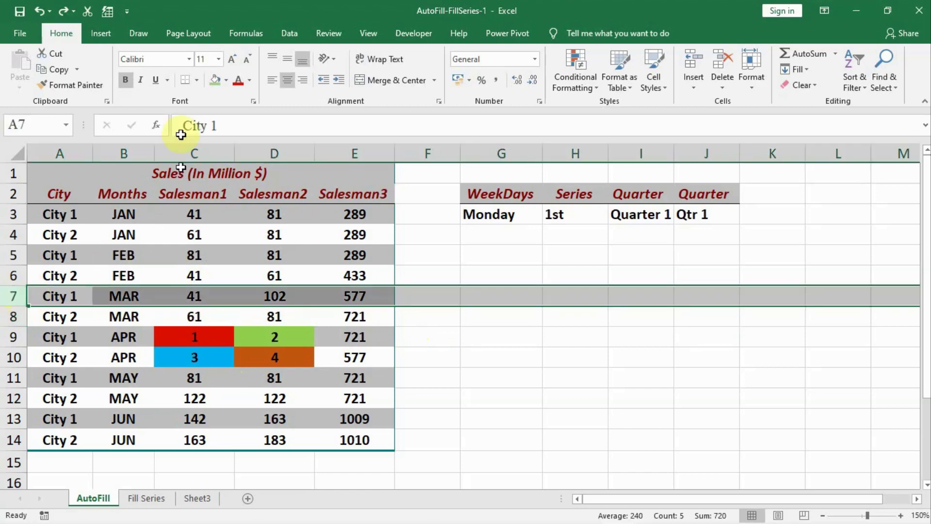
left_click(80, 87)
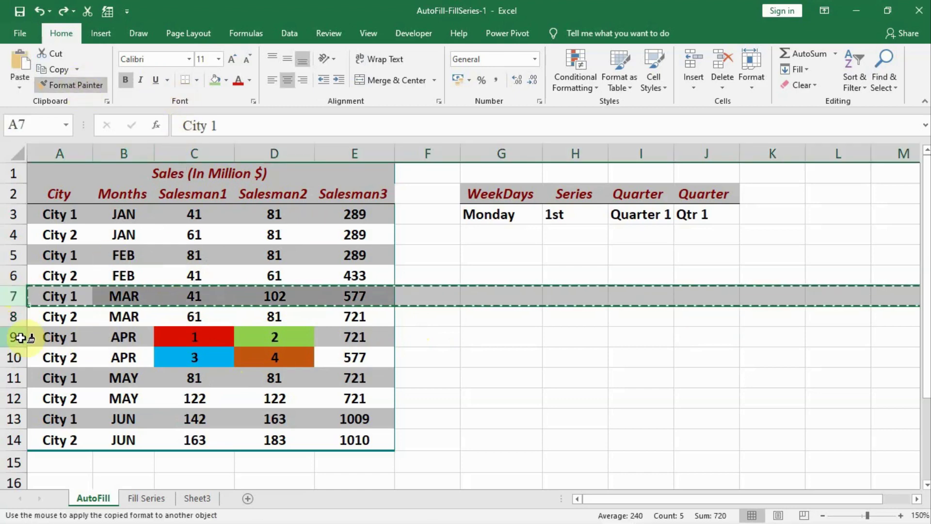
left_click(5, 336)
left_click(14, 316)
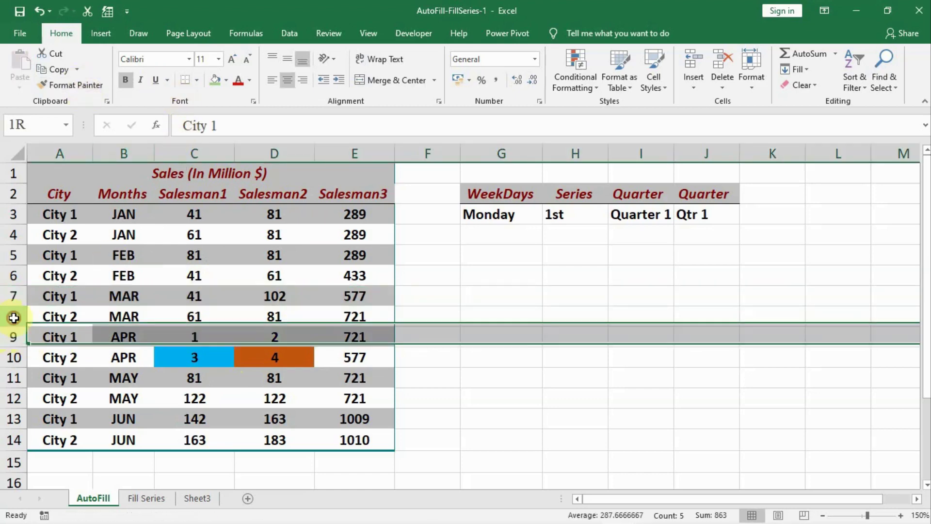
left_click(68, 85)
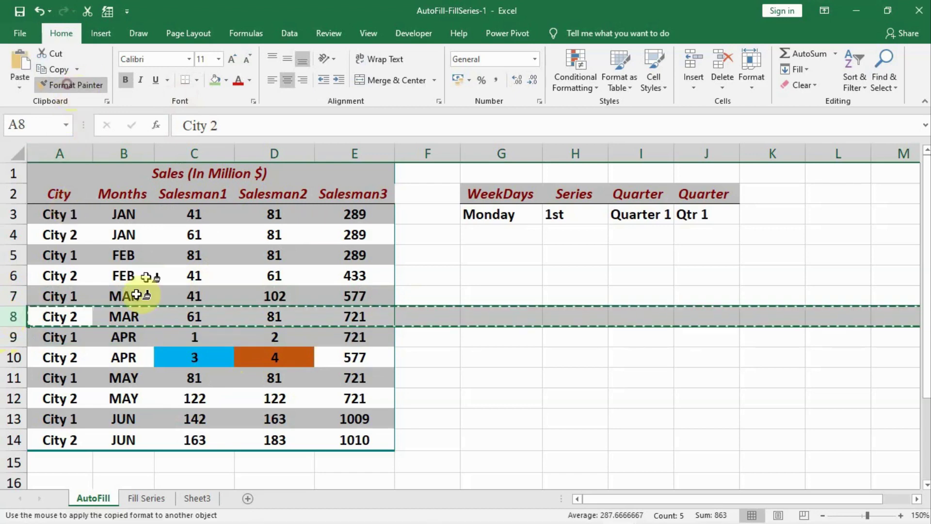
left_click(12, 357)
left_click(194, 417)
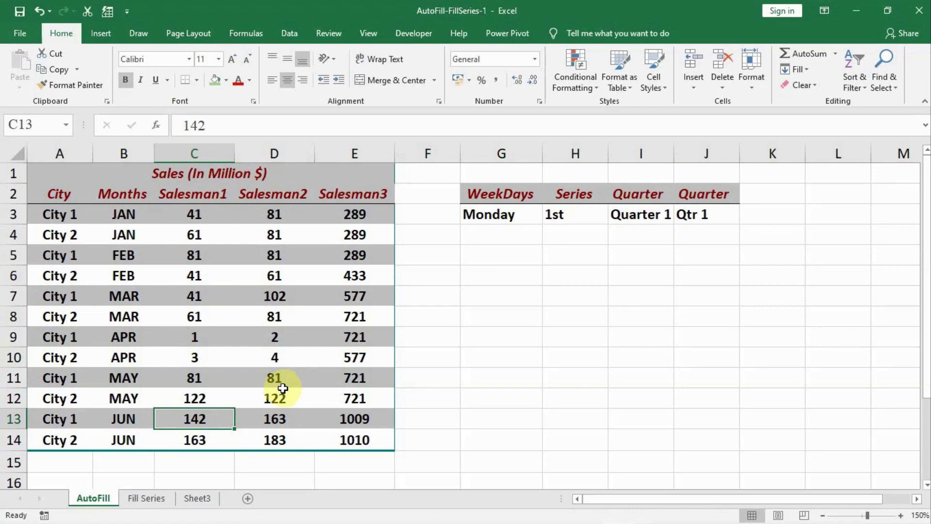
Step: Undo the two Format Painter changes on rows 9 and 10
key("ctrl+z")
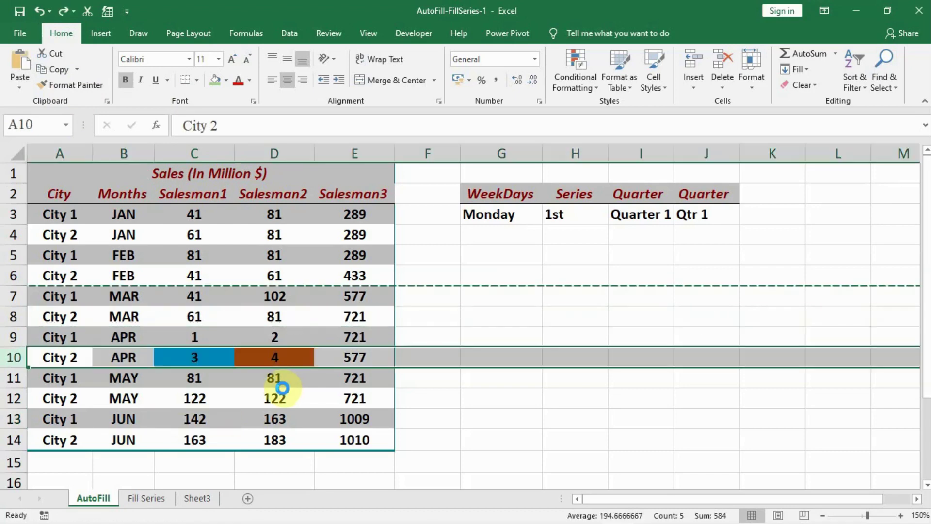
key("ctrl+z")
left_click(283, 381)
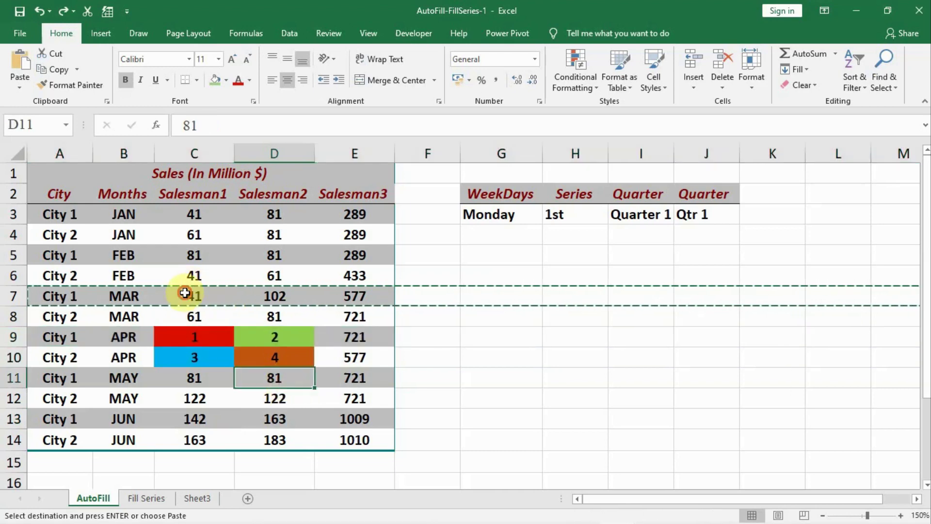
Step: AutoFill C7:D8 down through row 10 using the Fill Formatting Only option
left_click_drag(185, 295, 240, 295)
key("Escape")
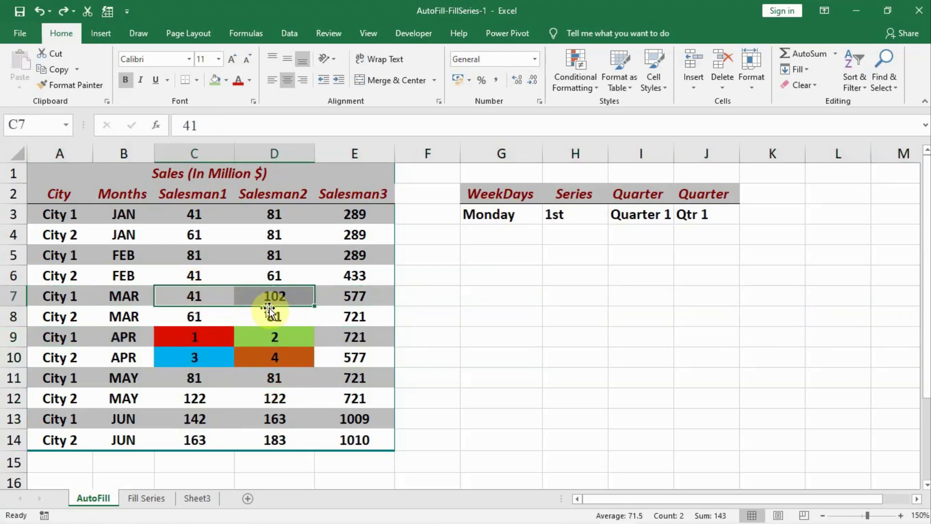
left_click(248, 316, "shift")
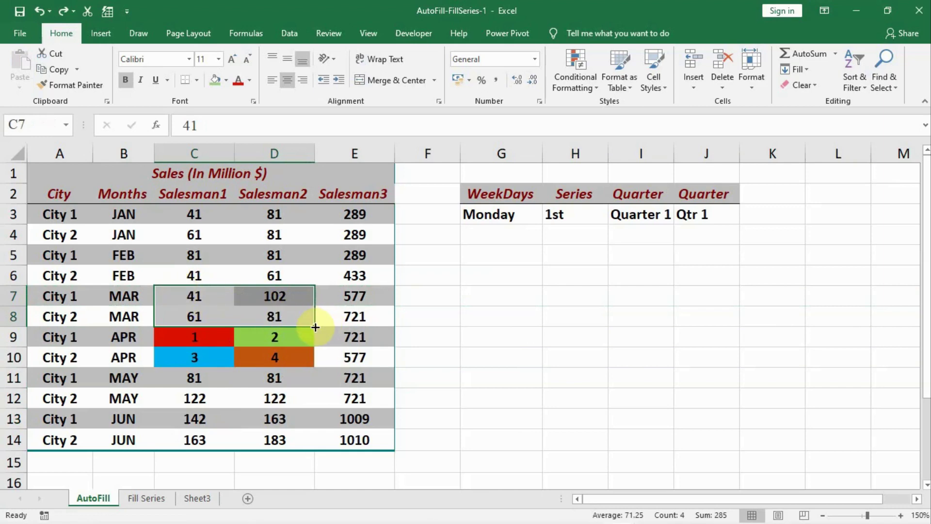
left_click_drag(315, 327, 320, 370)
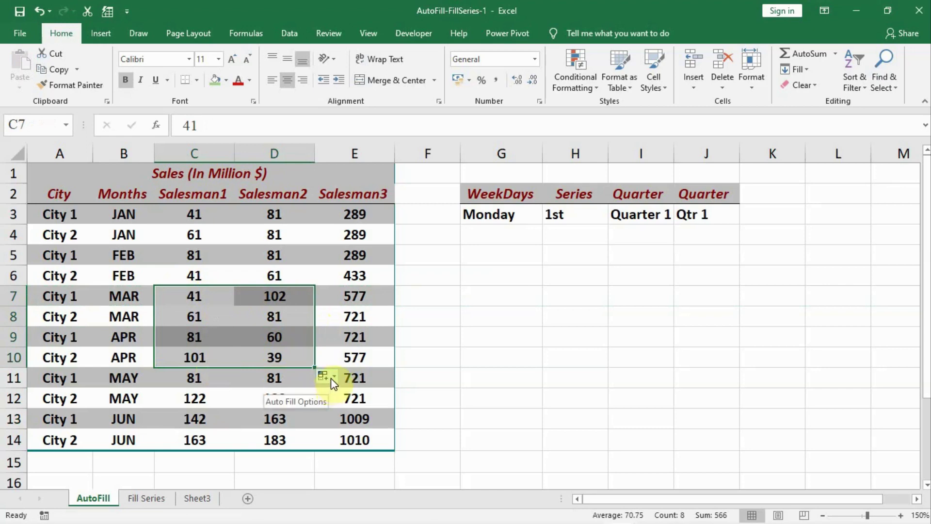
left_click(332, 378)
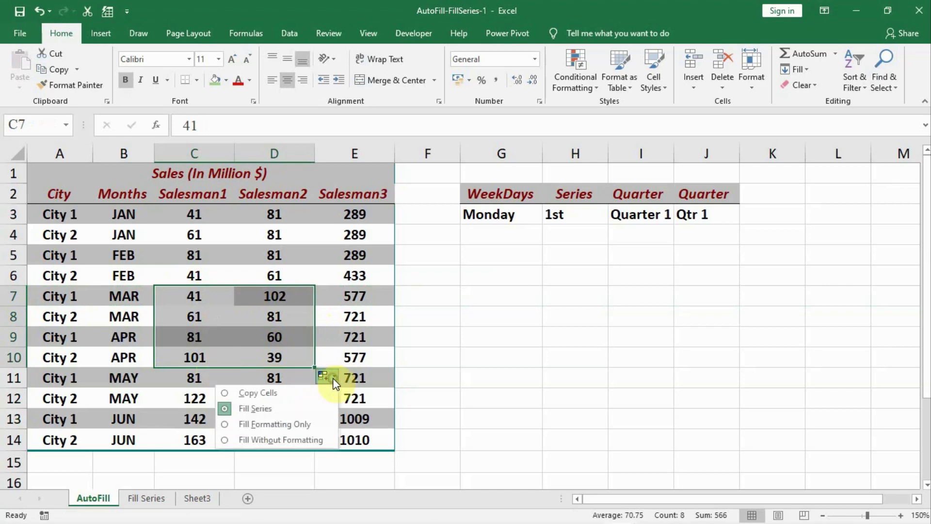
left_click(294, 424)
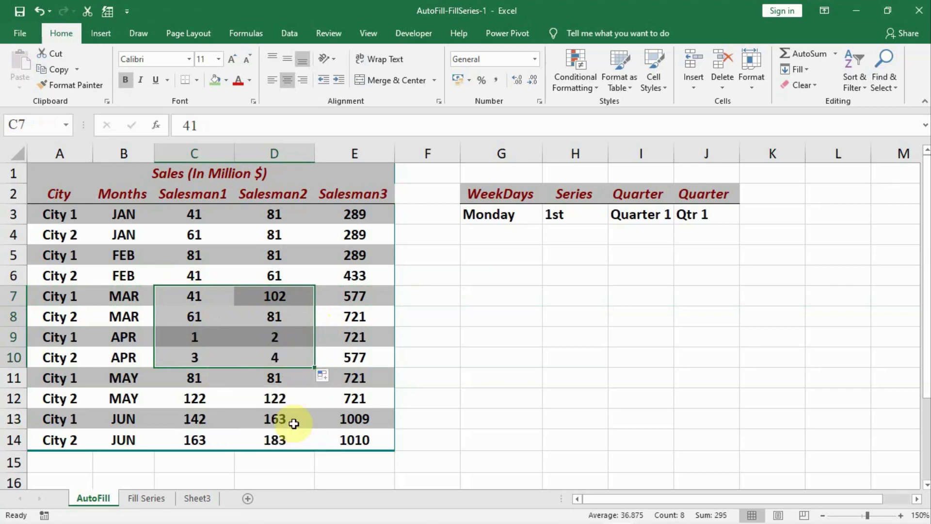
Step: Undo the formatting-only fill over C9:D10
left_click(294, 424)
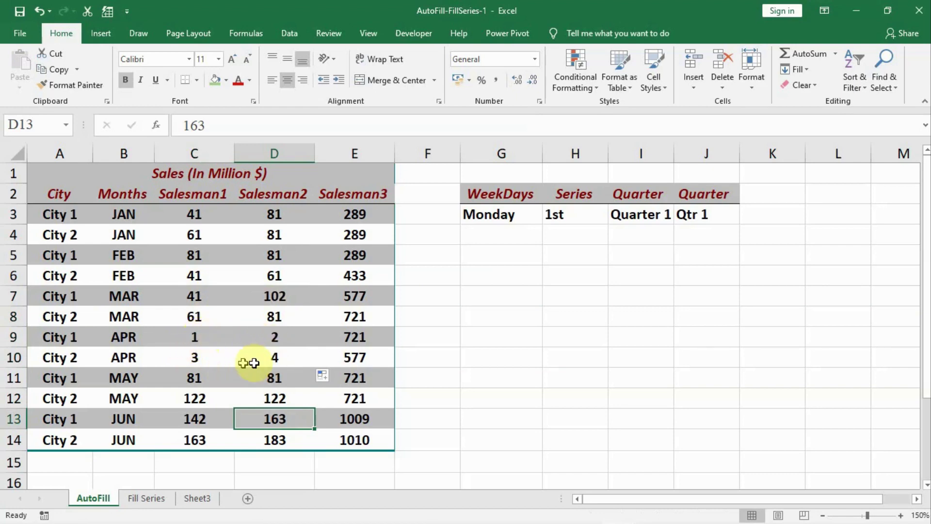
key("ctrl+z")
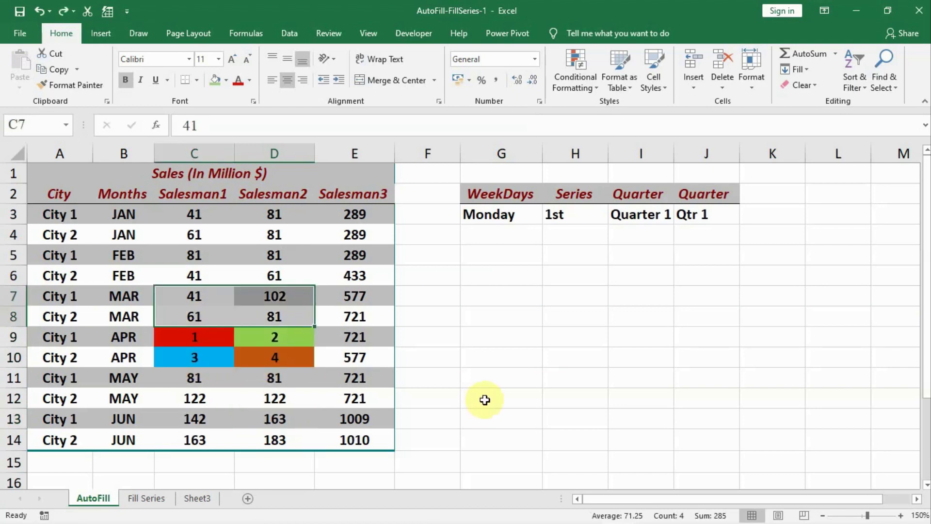
left_click(412, 417)
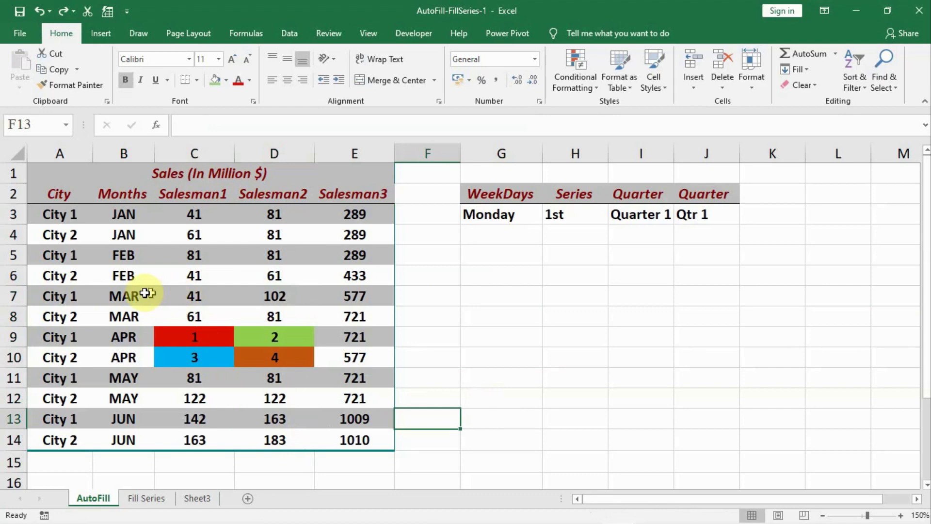
Step: Replace the coloured formatting in C9:D10 by AutoFilling C7:D8 down to row 10 with Fill Formatting Only
left_click_drag(148, 294, 261, 313)
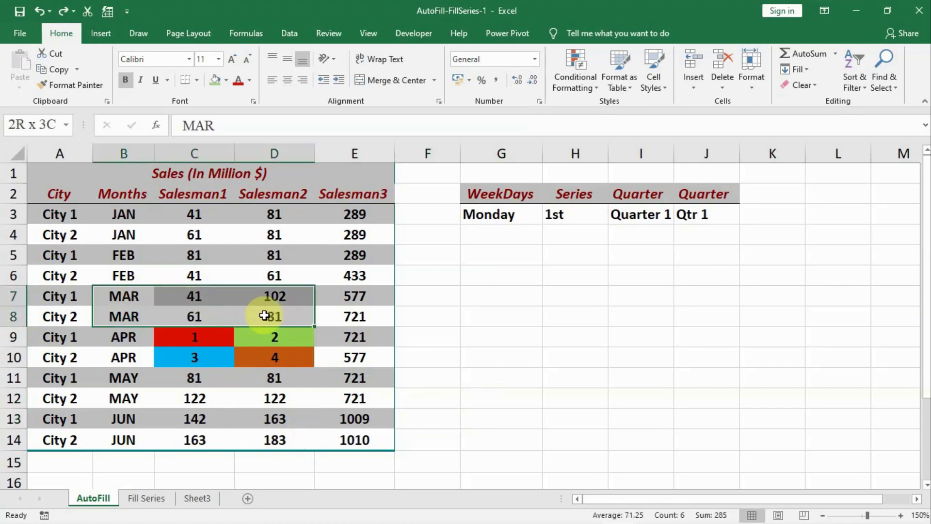
left_click(194, 289, "ctrl")
left_click_drag(195, 288, 316, 373)
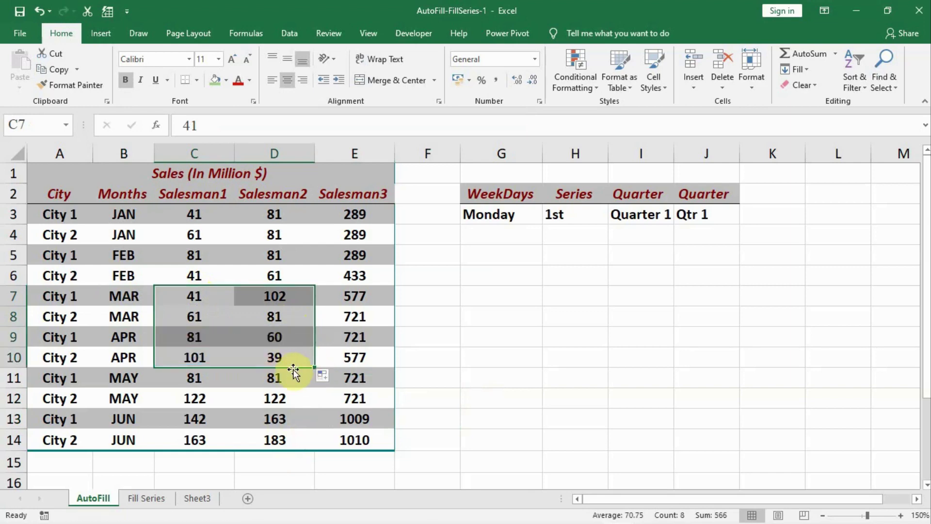
left_click(336, 377)
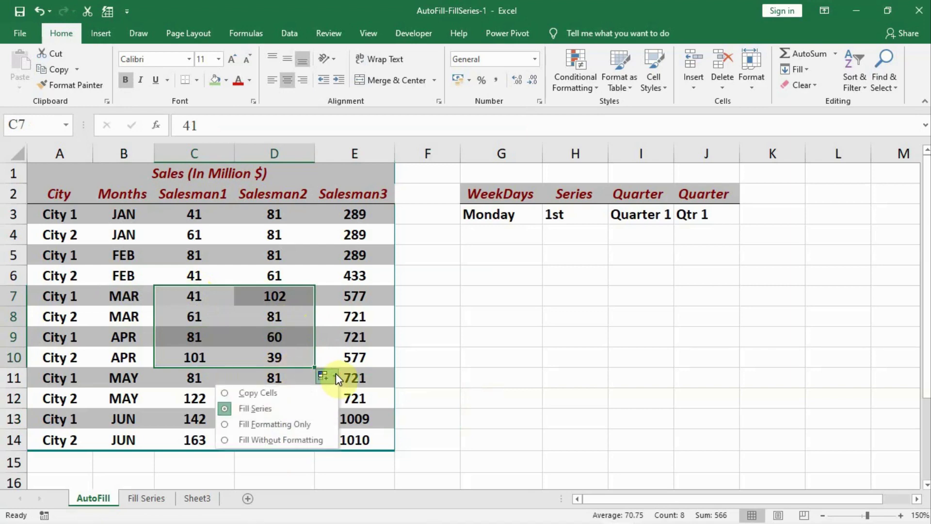
left_click(289, 430)
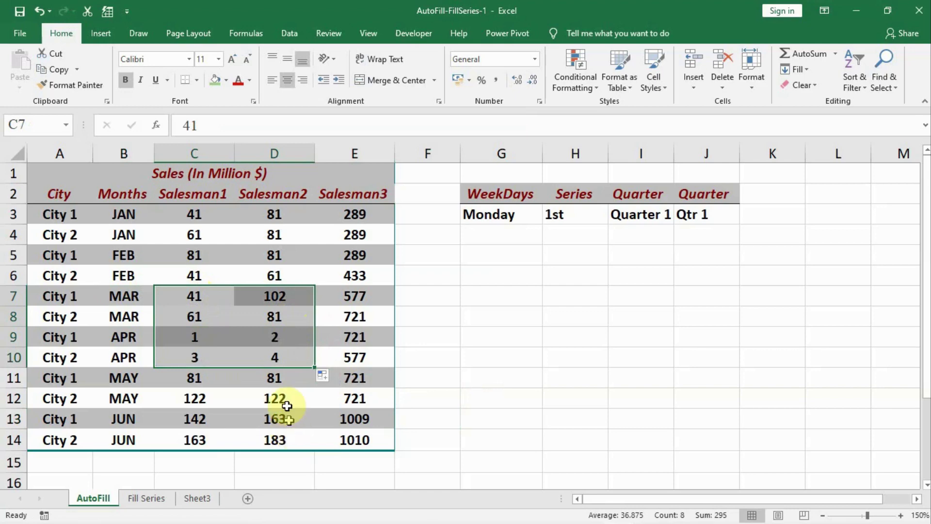
left_click(272, 395)
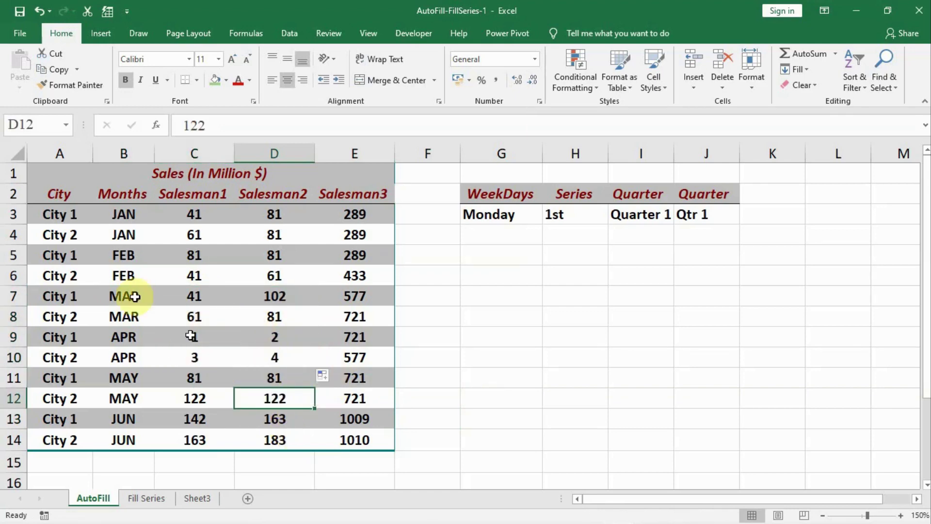
Step: Insert a new column before the City column and enter the header "S. No" in A2
left_click(50, 154)
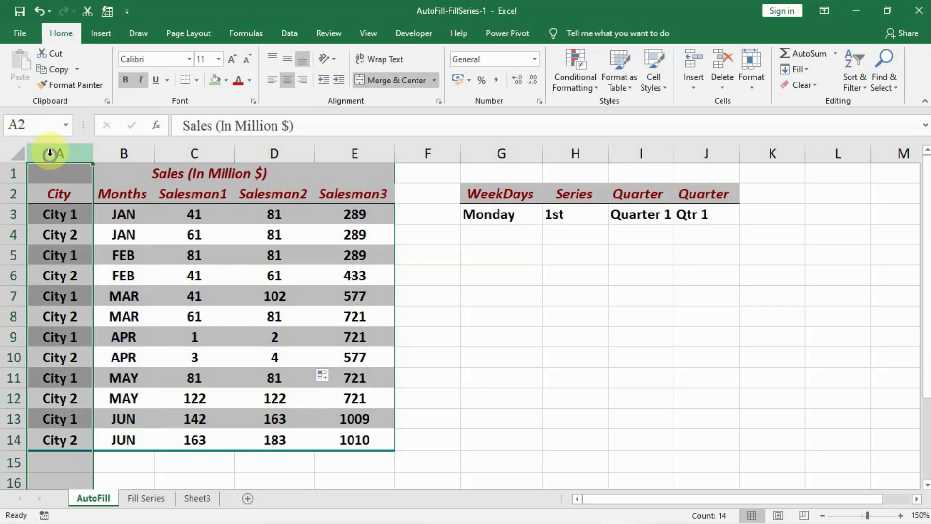
right_click(51, 153)
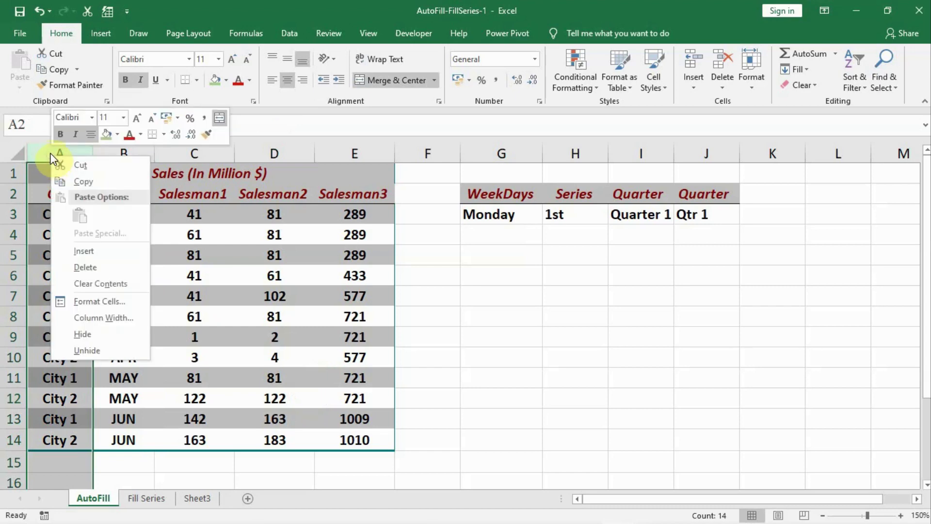
left_click(84, 251)
left_click(51, 194)
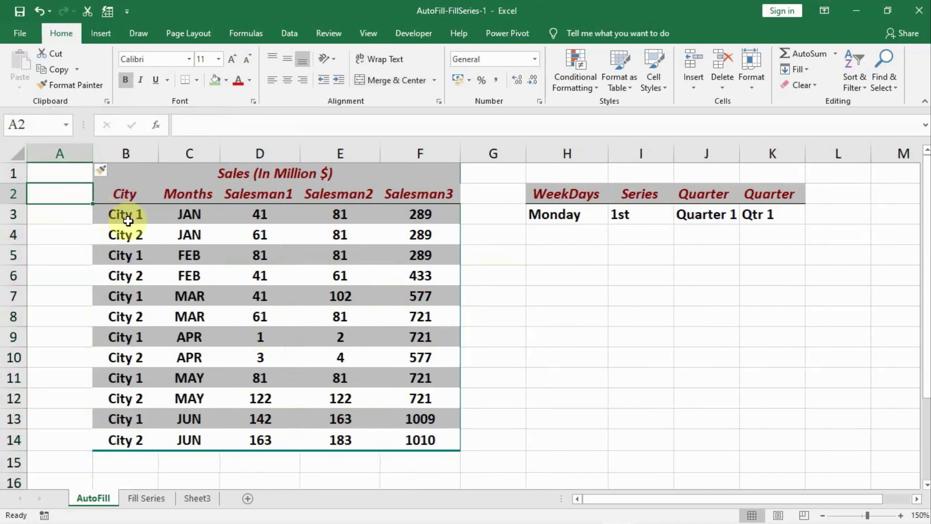
type("S. No")
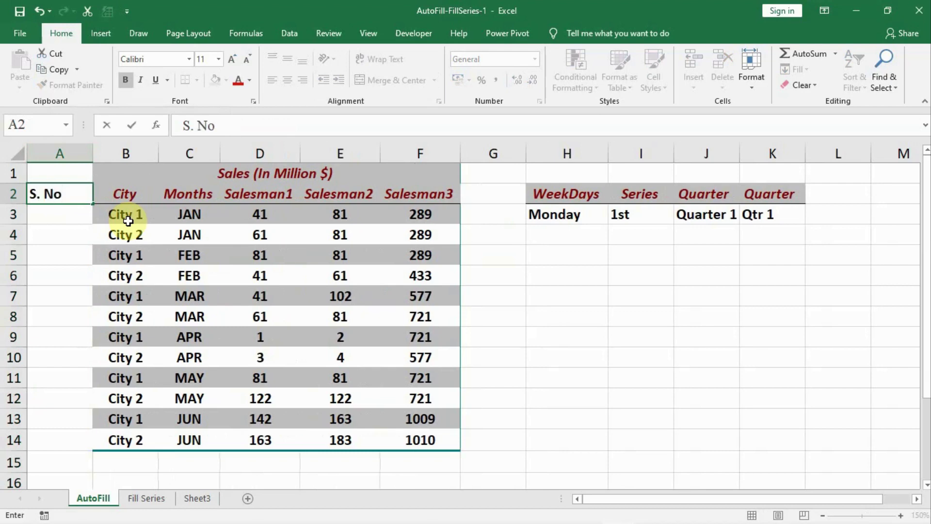
key("Return")
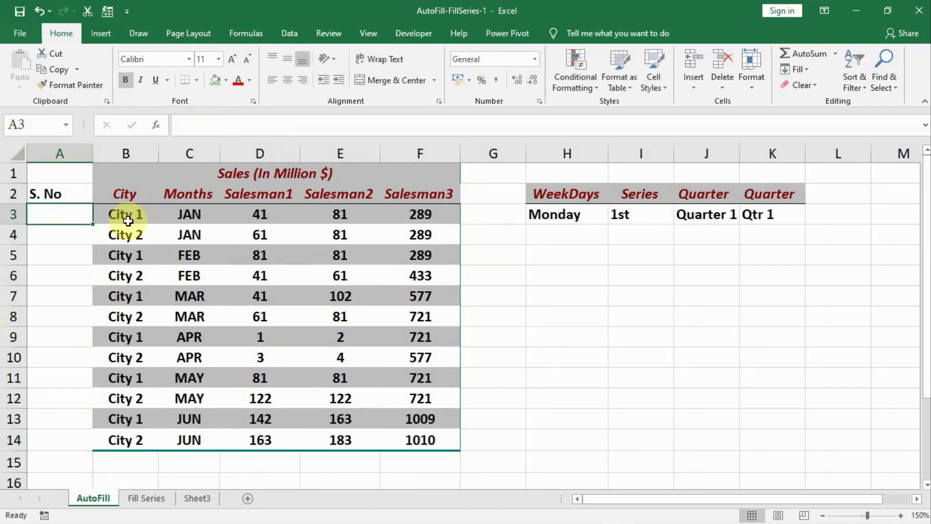
Step: Enter 1 in A3 and 2 in A4, and fill the serial number series down to A14
type("1")
key("Return")
type("2")
key("Return")
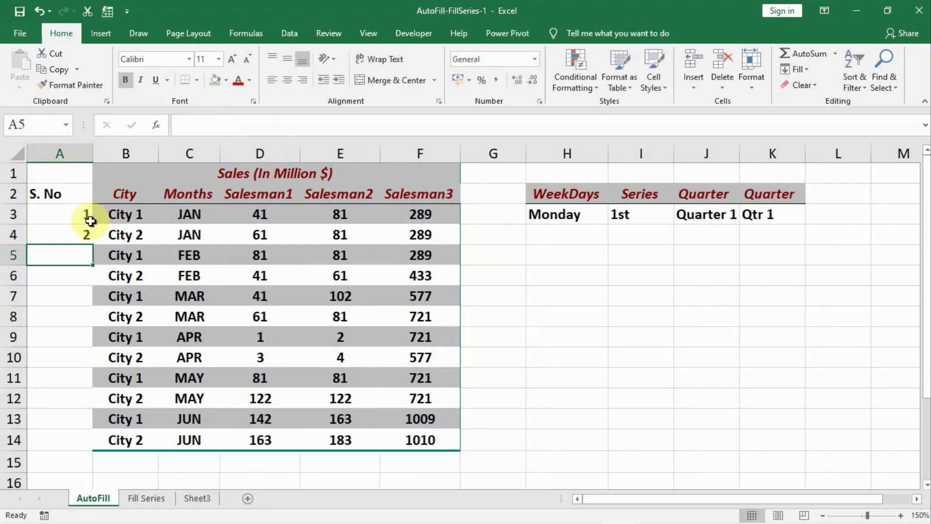
left_click_drag(57, 214, 79, 441)
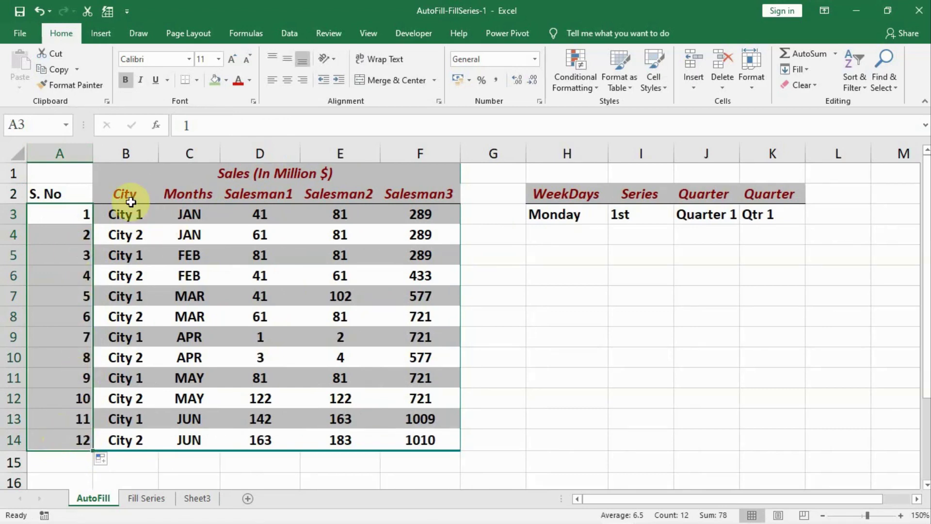
Step: AutoFill B2:B14 onto the S. No column using Fill Formatting Only, so it takes the City column's style
left_click_drag(128, 187, 24, 433)
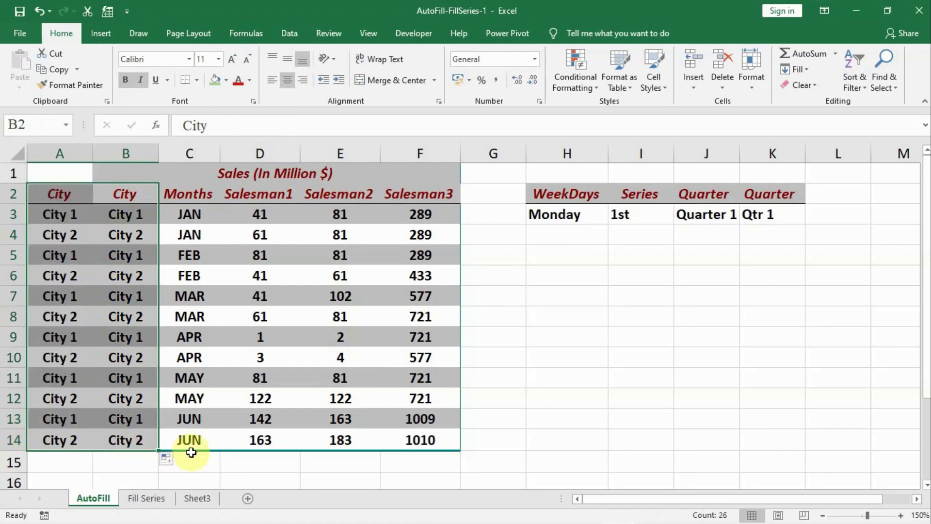
left_click(170, 461)
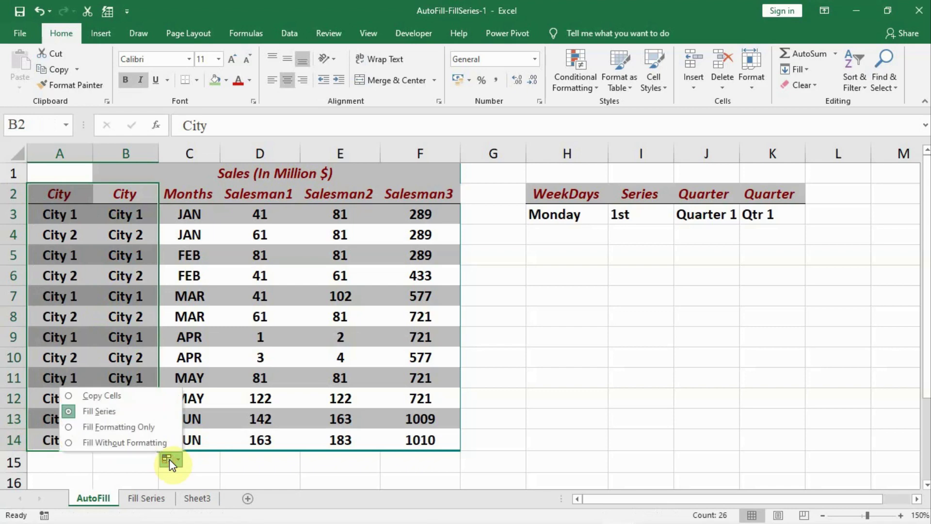
left_click(124, 427)
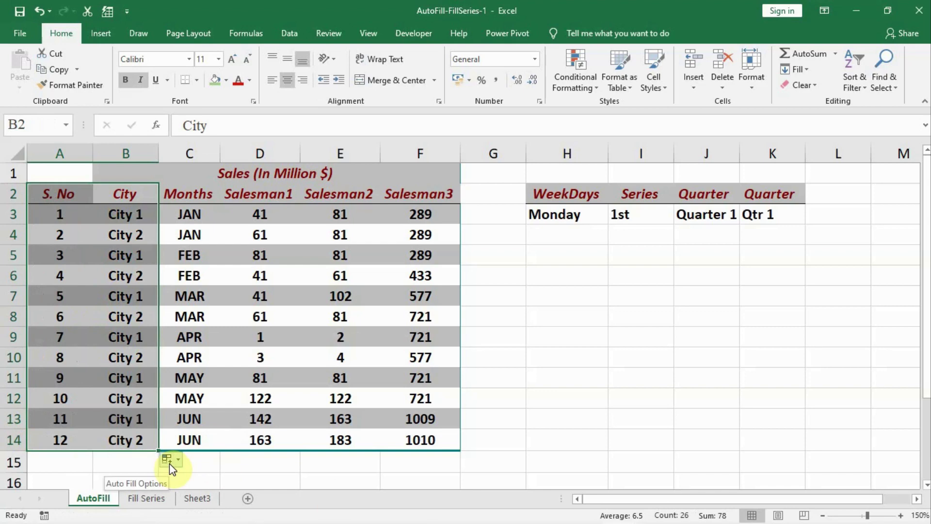
left_click(302, 423)
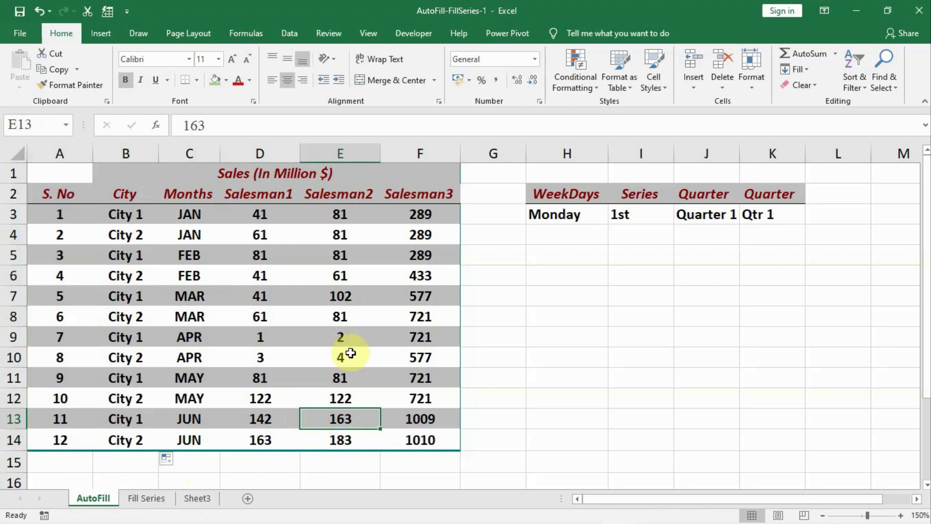
Step: AutoFill Monday from H3 down to H13 using the Fill Weekdays option
left_click(558, 216)
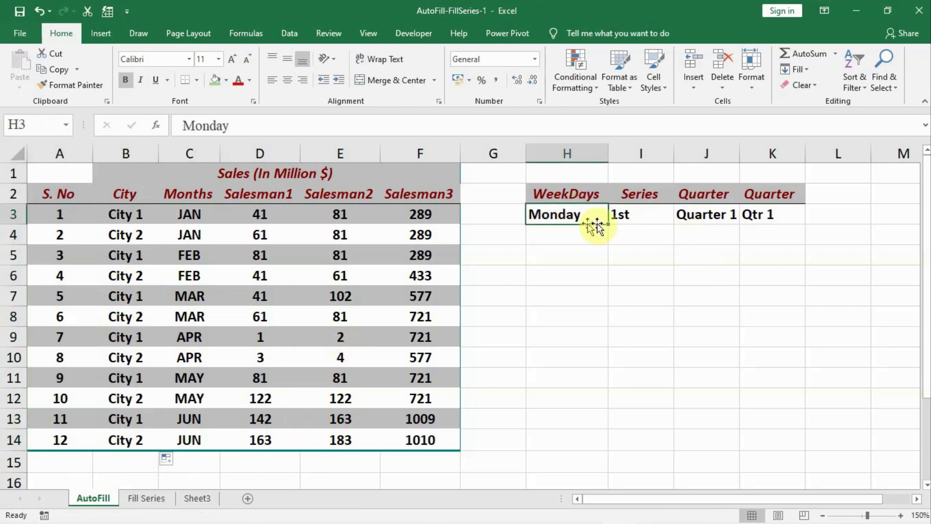
left_click_drag(609, 227, 616, 427)
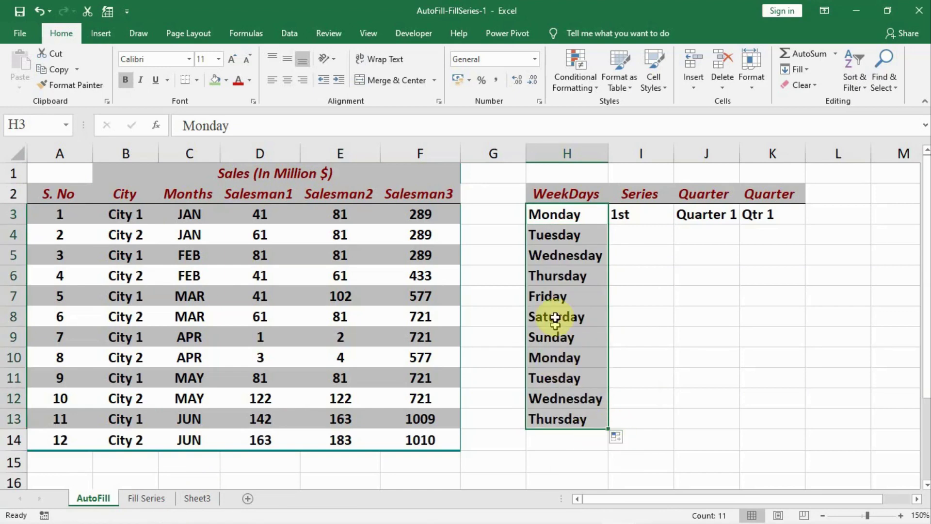
left_click(626, 442)
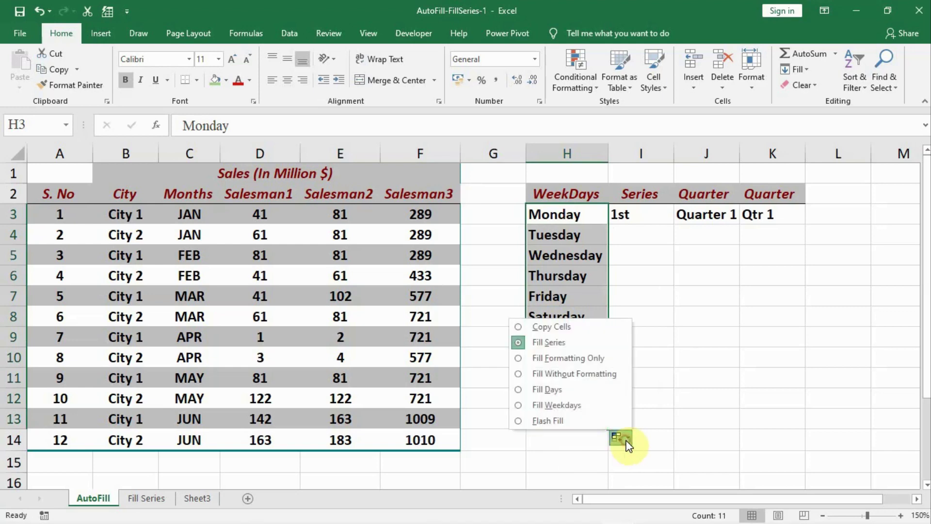
left_click(560, 405)
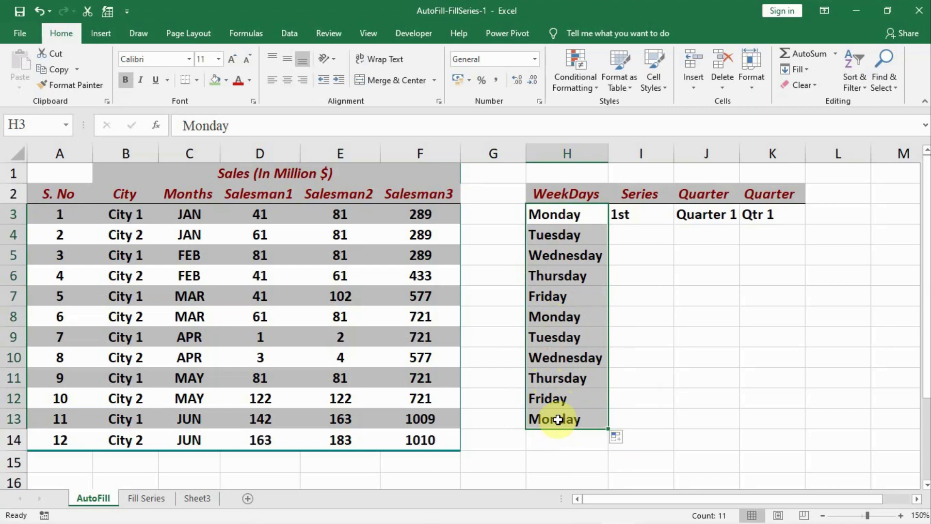
Step: Switch the weekday fill in H3:H13 to the Fill Days option, followed by Fill Without Formatting
left_click(627, 437)
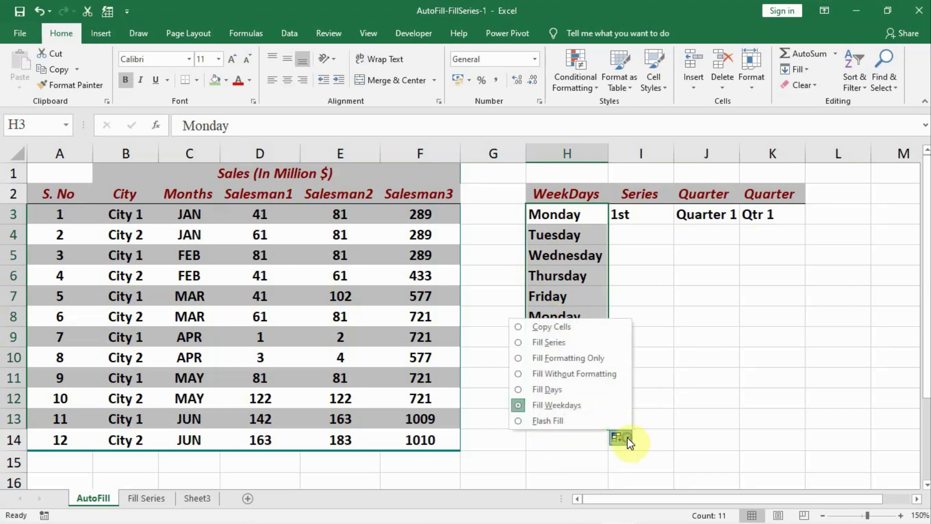
left_click(561, 389)
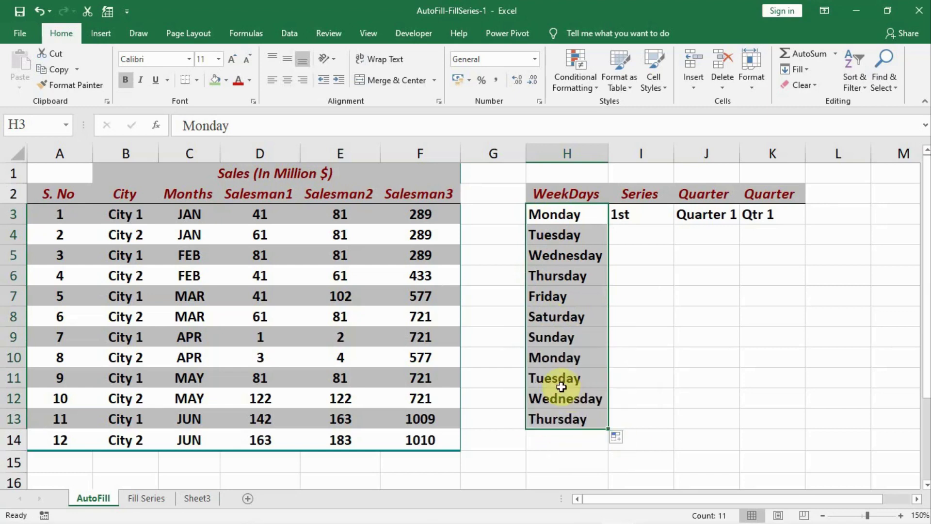
left_click(629, 440)
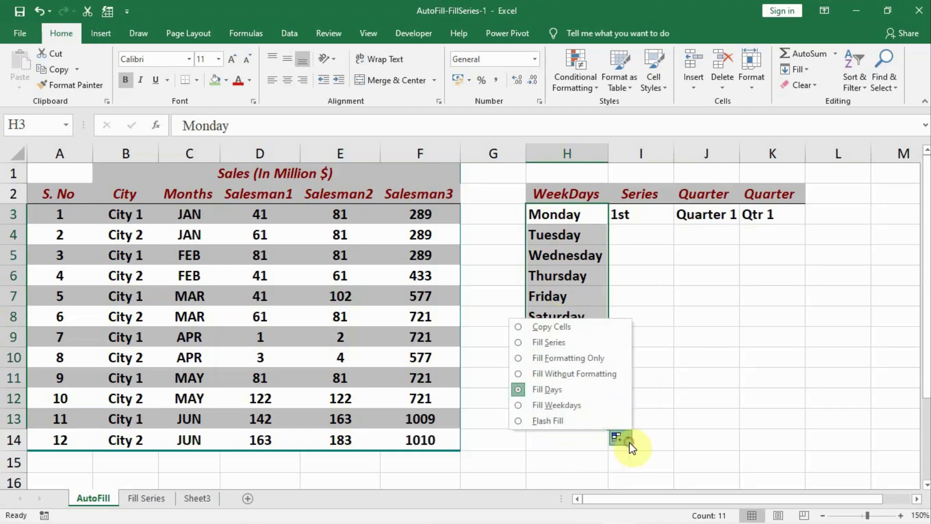
left_click(566, 376)
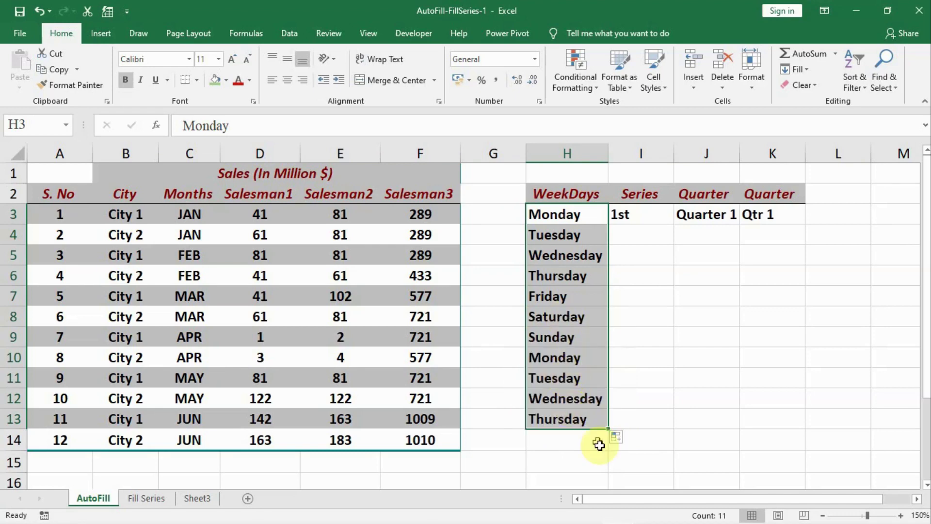
Step: Try the Fill Formatting Only option on H3:H13, and undo the fill below Monday
left_click(628, 439)
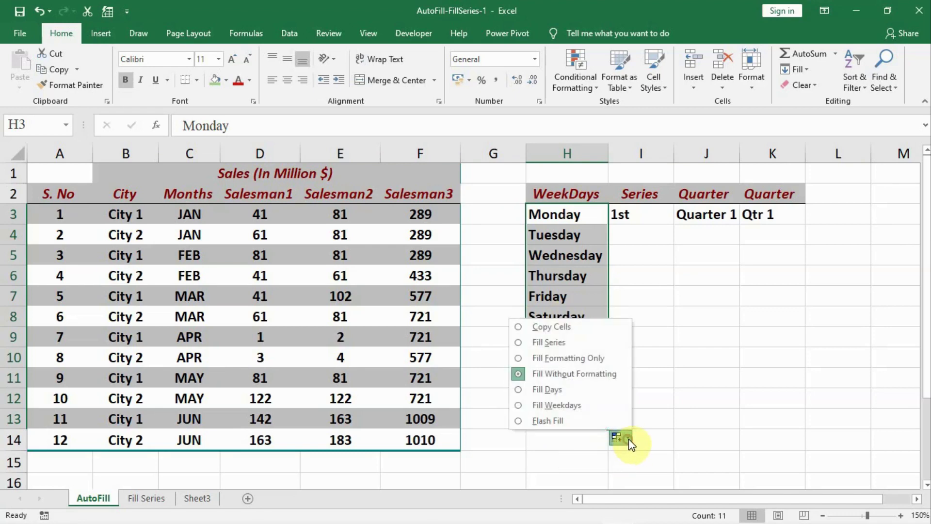
left_click(535, 358)
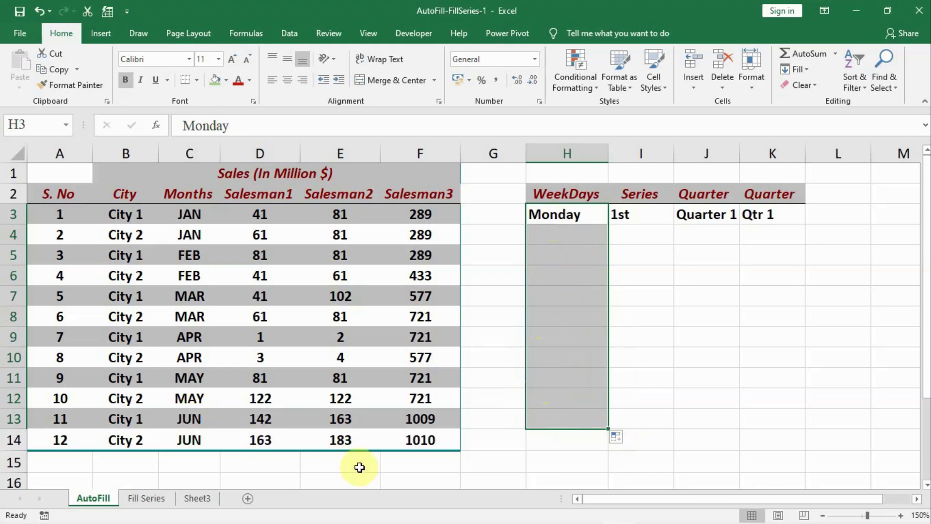
key("ctrl+z")
Step: AutoFill the ordinal series from 1st in I3 down to I14 and look at its AutoFill options
left_click(647, 216)
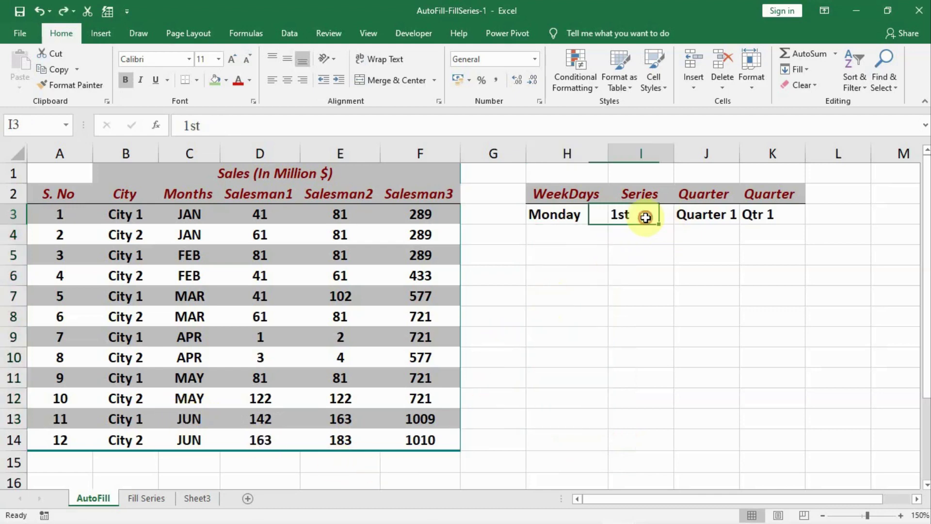
left_click_drag(675, 228, 671, 447)
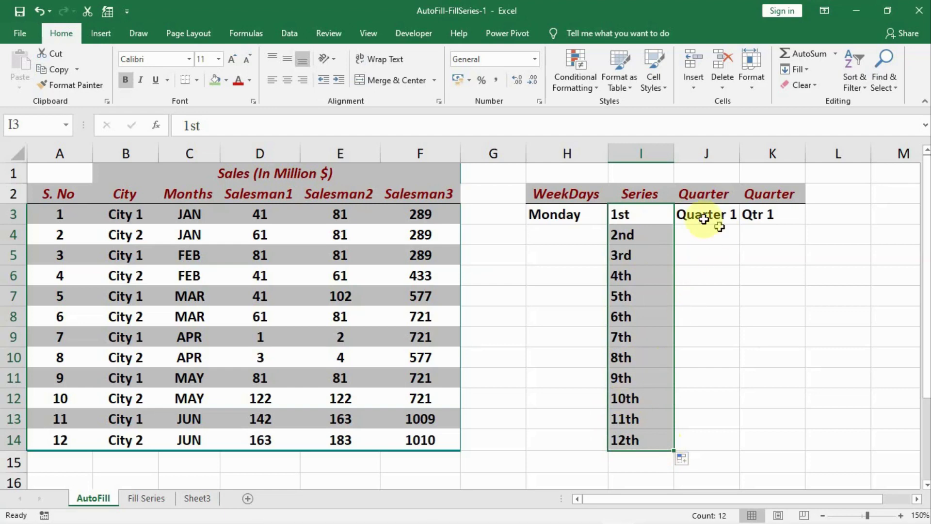
left_click(693, 460)
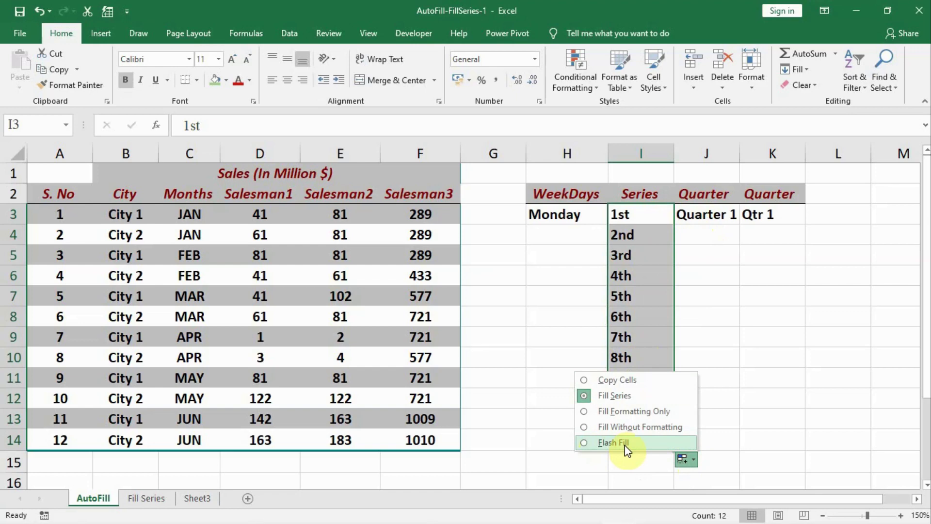
Step: AutoFill Quarter 1 from J3 down to J13 and Qtr 1 from K3 down to K12
left_click(708, 219)
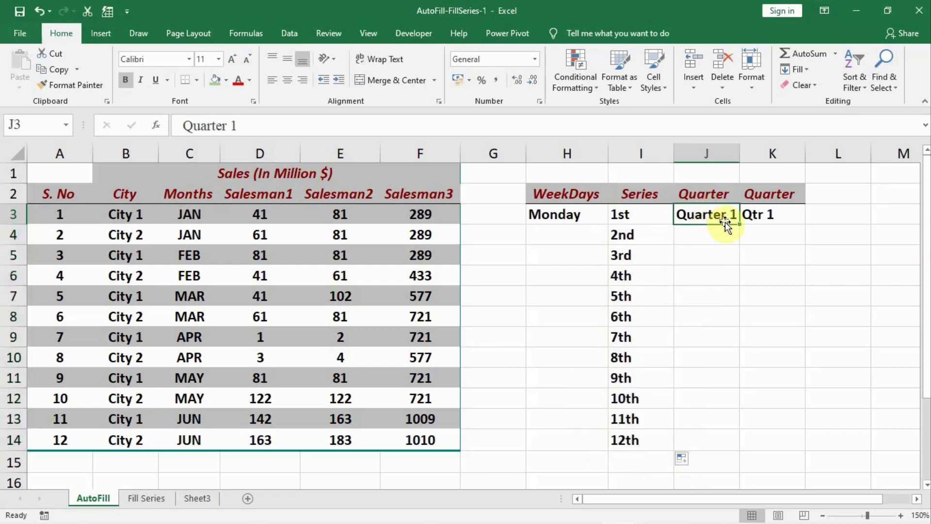
left_click_drag(739, 225, 732, 430)
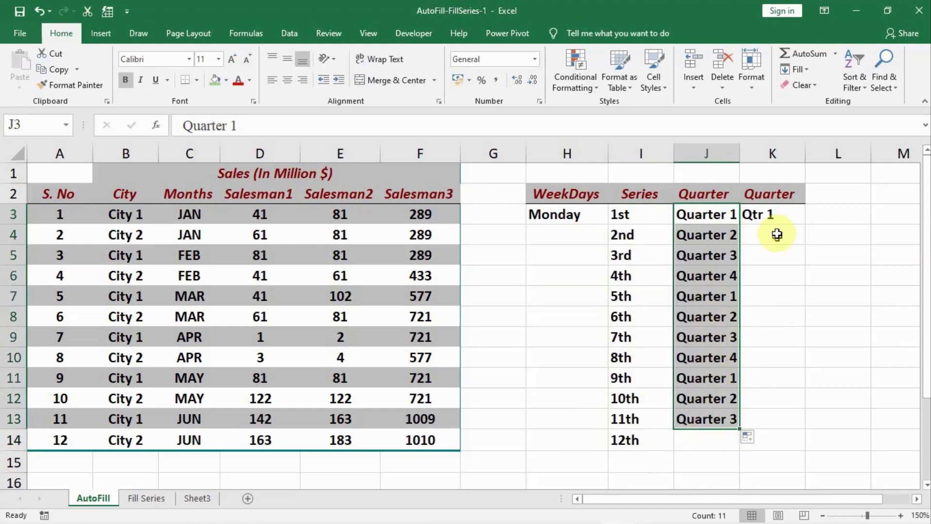
left_click(777, 214)
left_click_drag(806, 226, 843, 407)
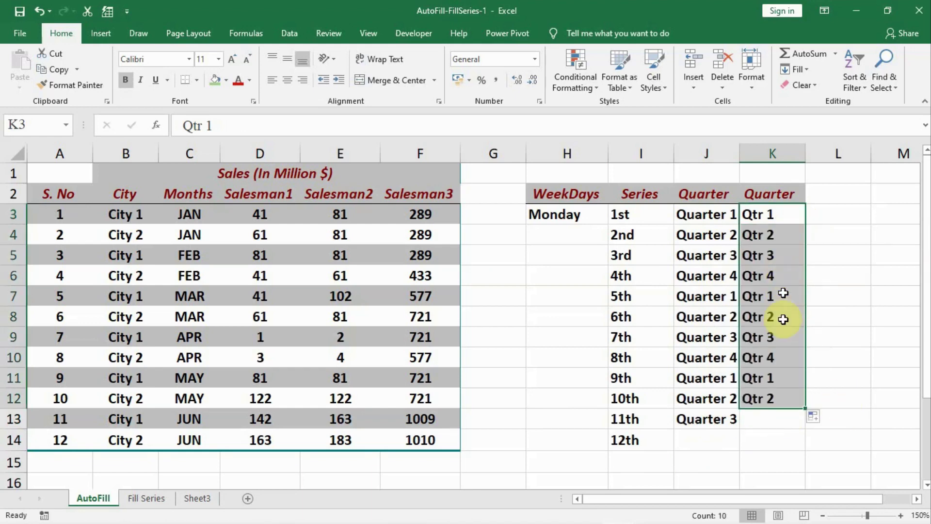
Step: Undo the fills in the Series column and both Quarter columns
key("ctrl+z")
key("ctrl+z")
key("ctrl+z")
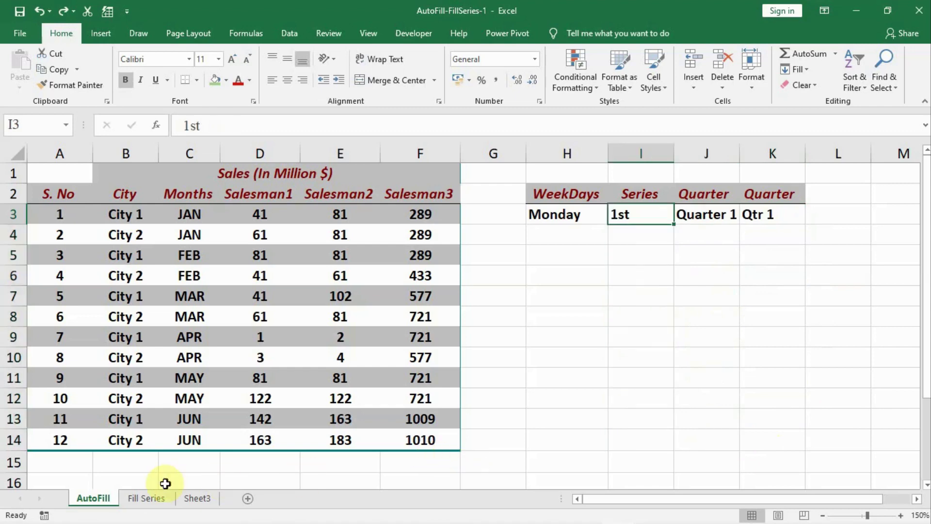
Step: On the Fill Series sheet, copy the Fill Down text from A3 down through A12
left_click(146, 498)
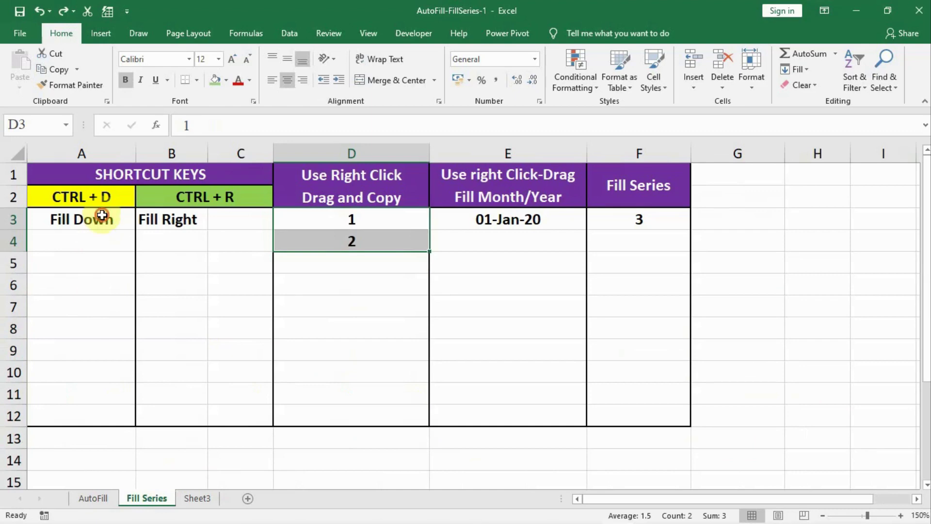
left_click_drag(96, 213, 95, 413)
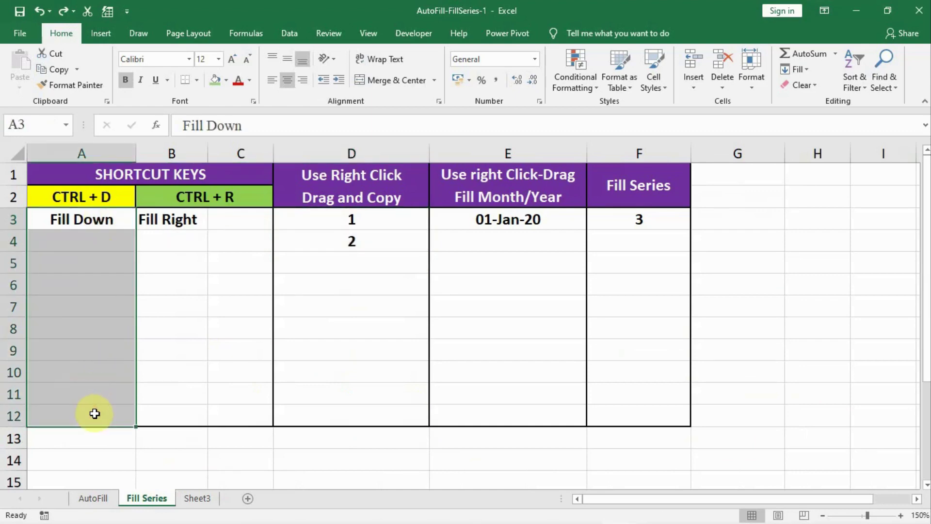
key("ctrl+d")
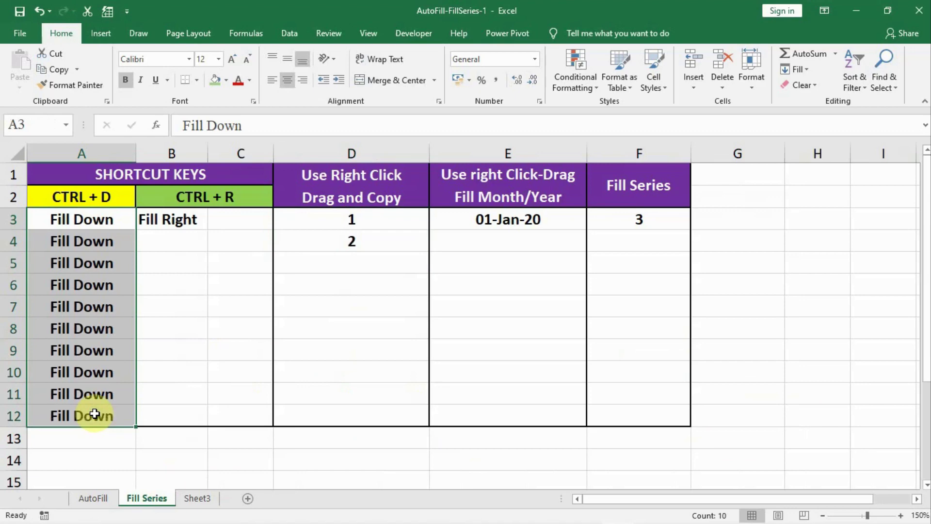
Step: Fill the Fill Right text from B3 down to row 12 and across into column C, covering B3:C12
left_click_drag(170, 218, 240, 422)
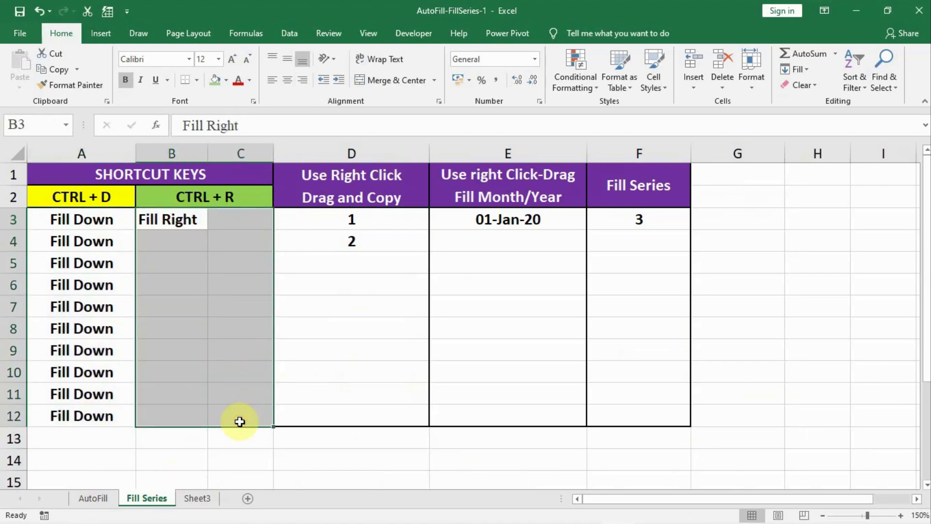
key("ctrl+d")
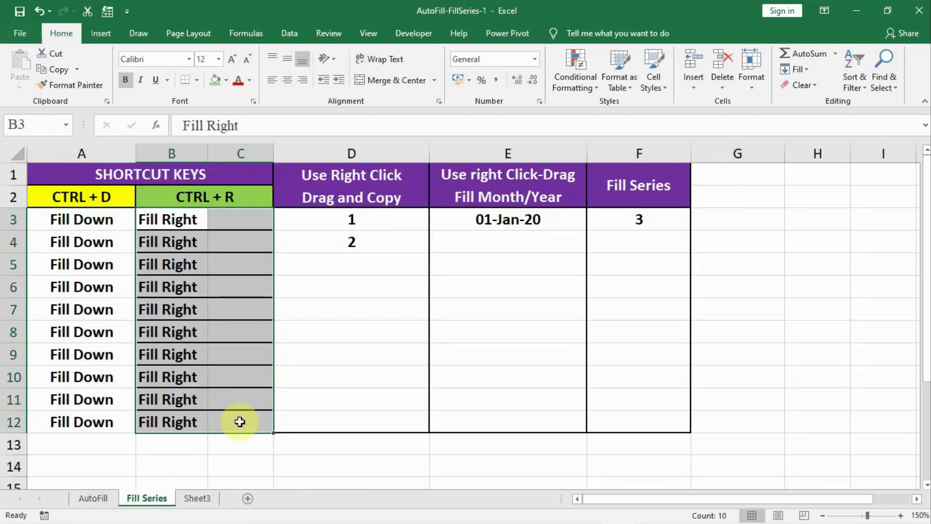
key("ctrl+r")
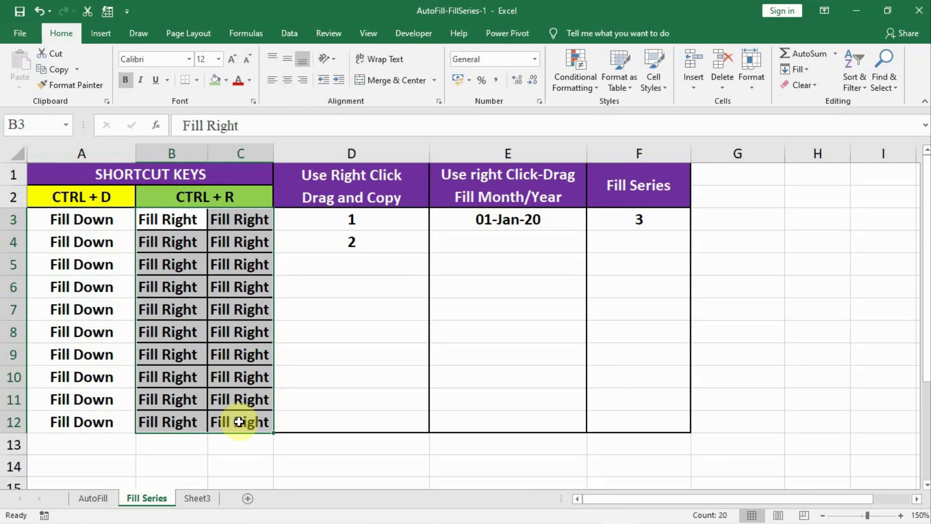
Step: Try extending D3:D4 down to D12 with the Fill Series option, and undo it
left_click(393, 314)
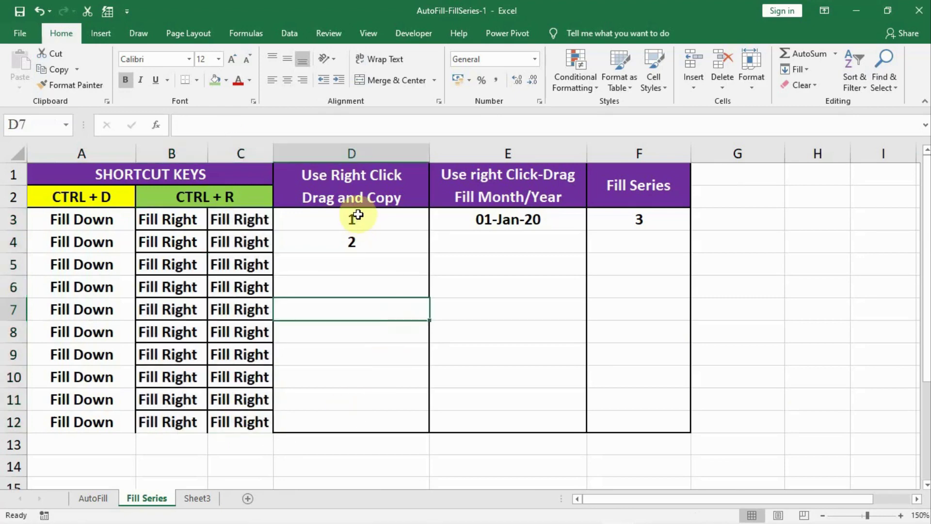
left_click_drag(358, 215, 362, 242)
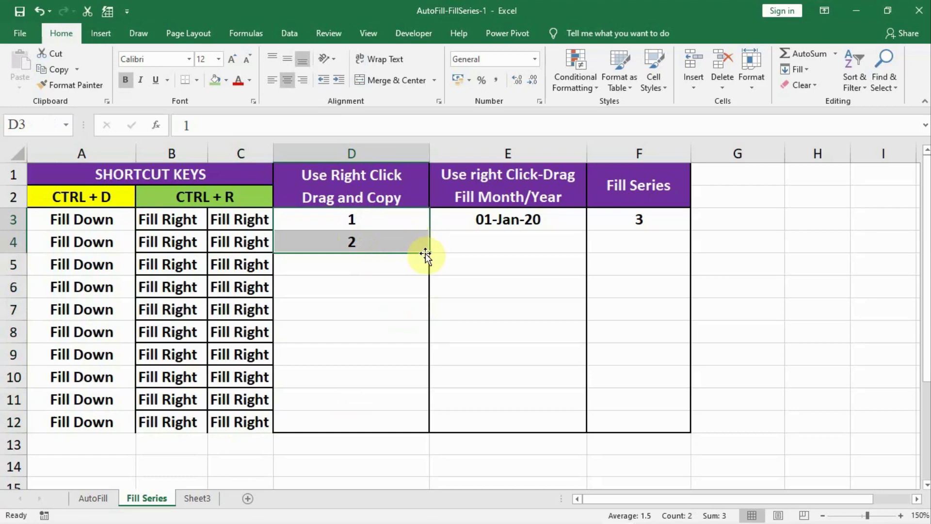
left_click_drag(426, 254, 420, 441)
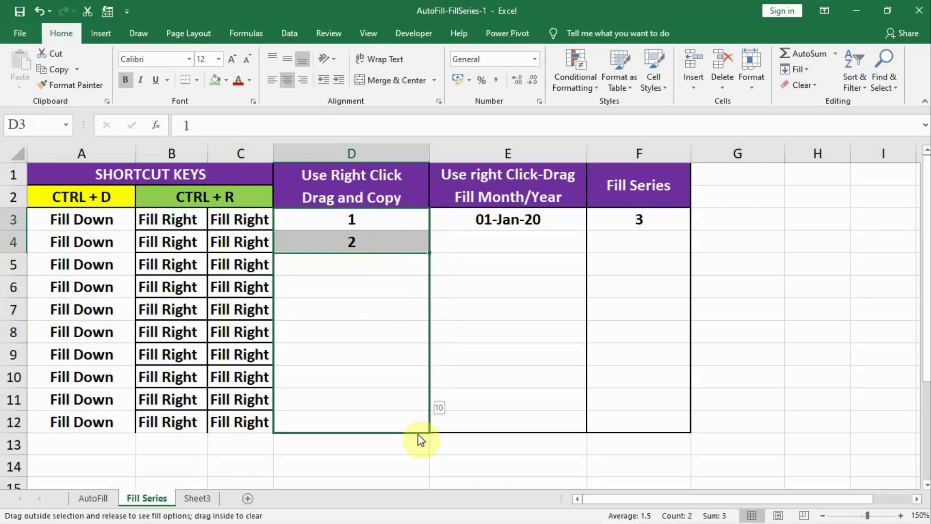
left_click_drag(420, 440, 418, 435)
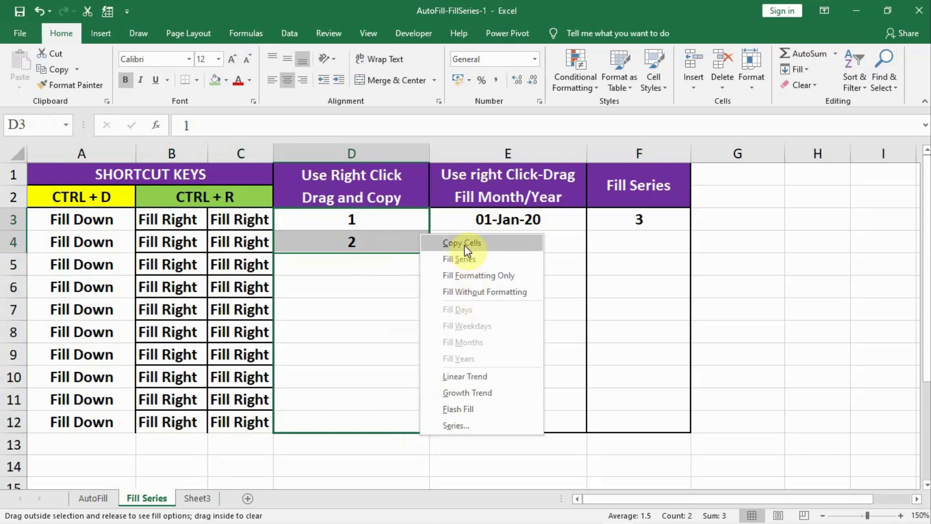
left_click(463, 258)
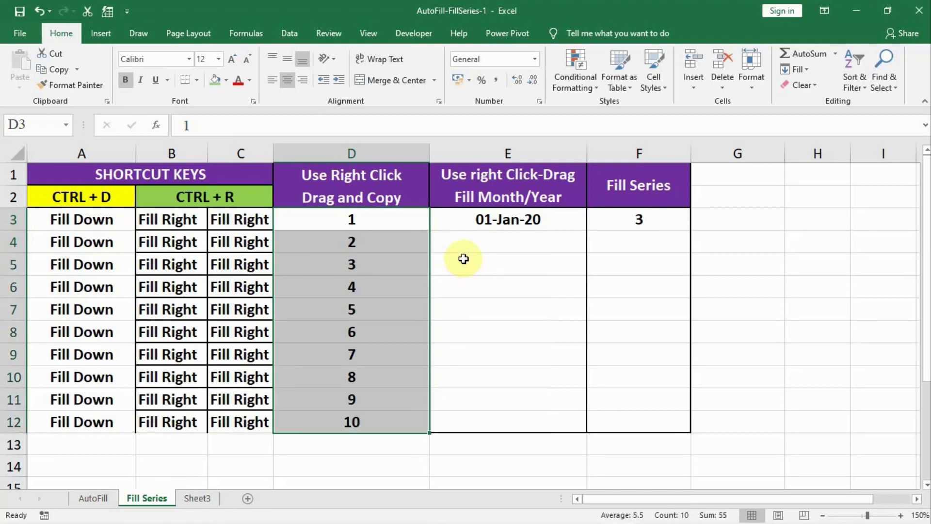
key("ctrl+z")
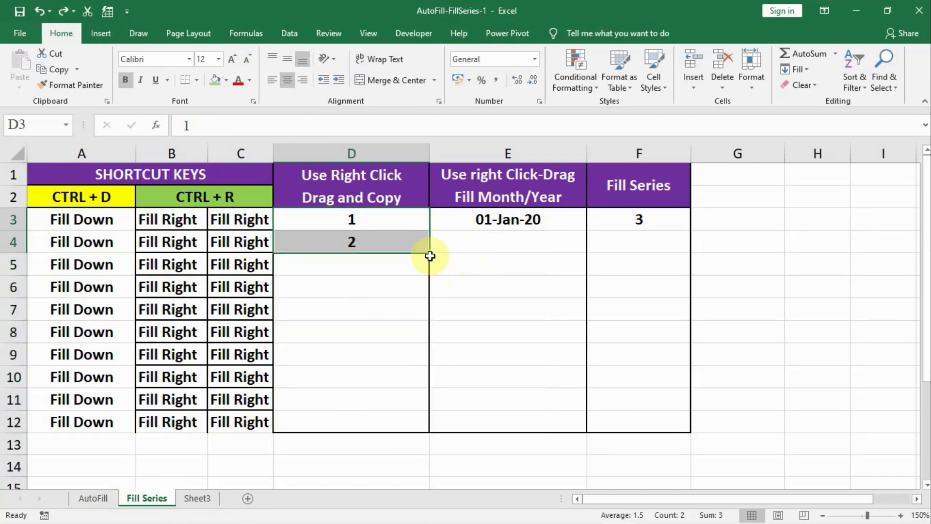
Step: Try repeating D3:D4 down to D12 with the Copy Cells option, and undo it
left_click_drag(432, 253, 431, 432)
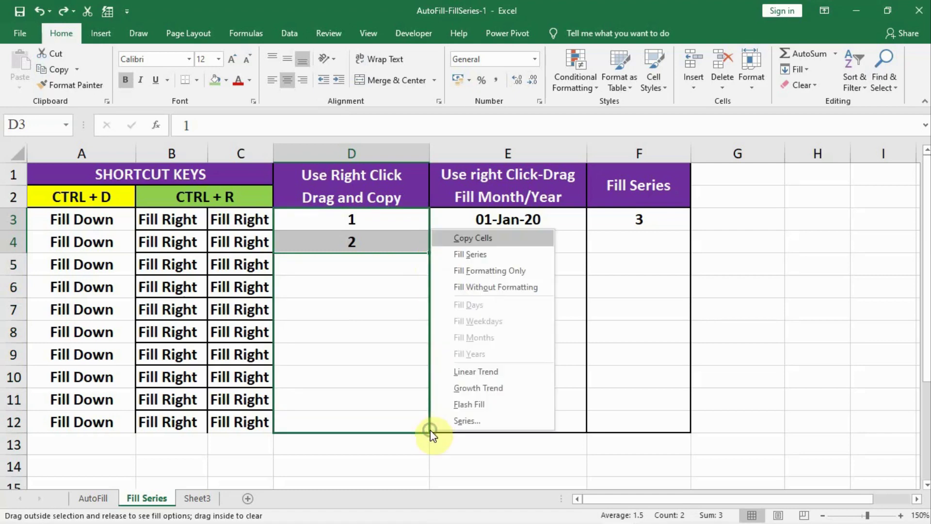
left_click(482, 241)
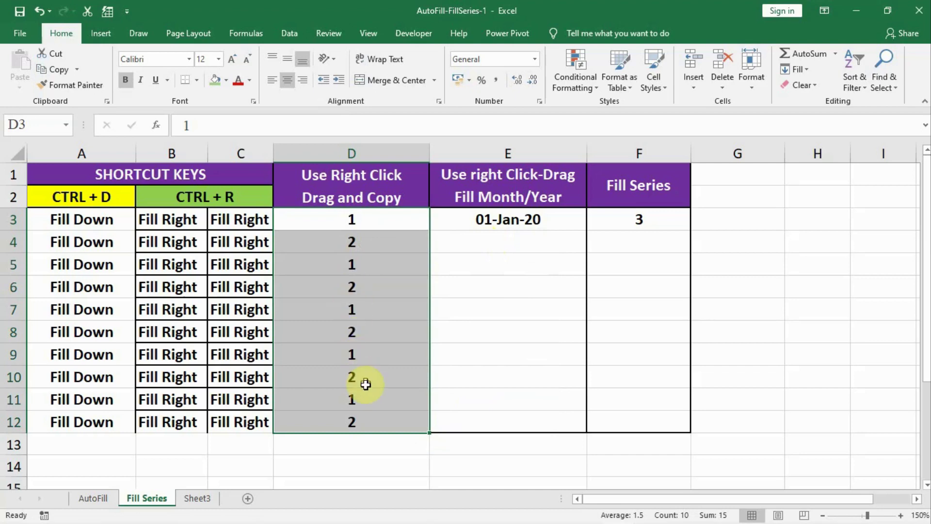
key("ctrl+z")
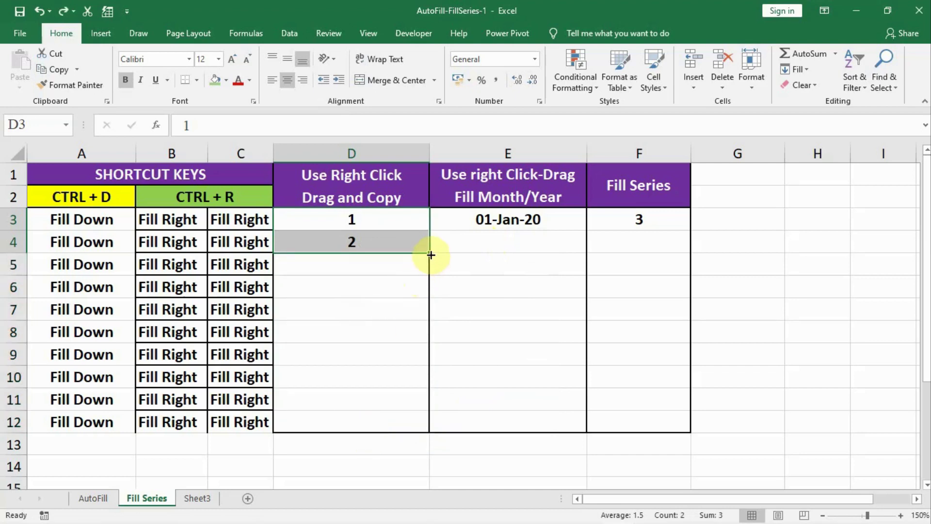
Step: Extend the values in D3:D4 down to D12 with the Growth Trend option
left_click_drag(432, 256, 428, 430)
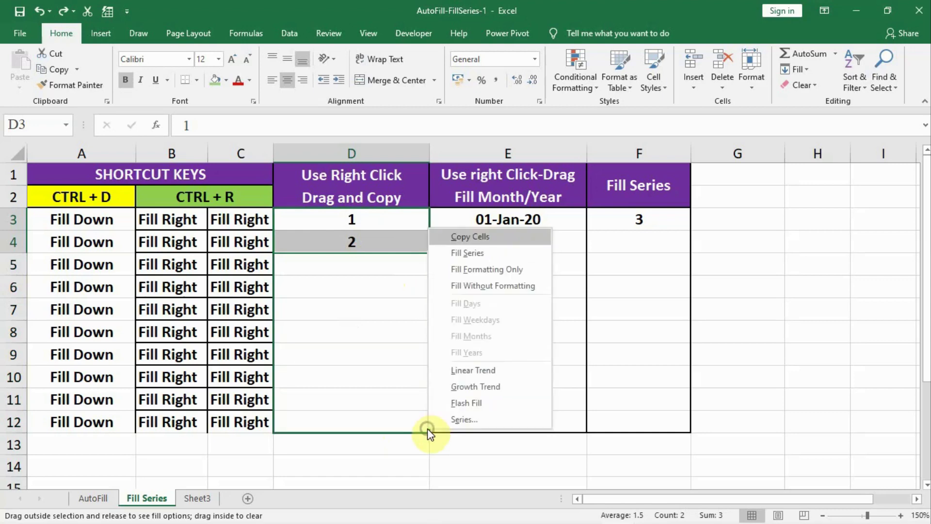
left_click(483, 388)
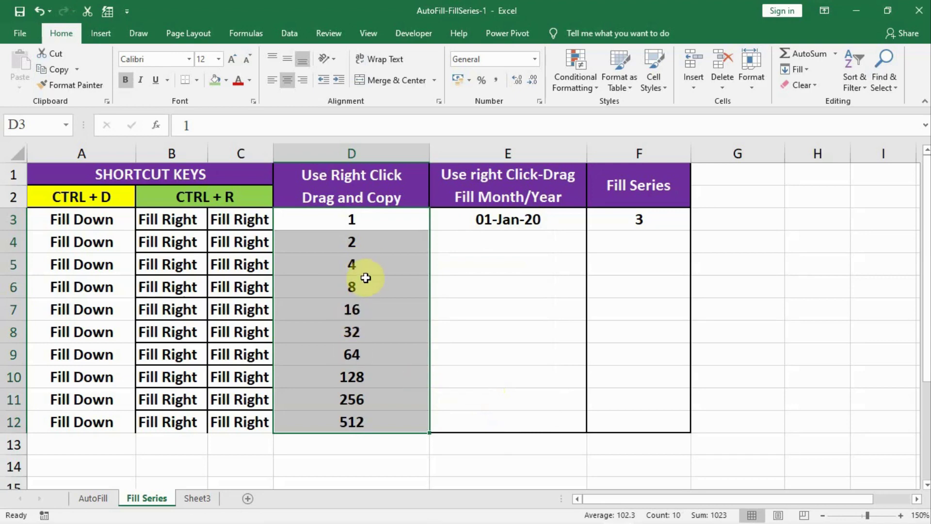
Step: Try filling the date in E3 down to E12 with the Fill Days option, and undo it
left_click(525, 216)
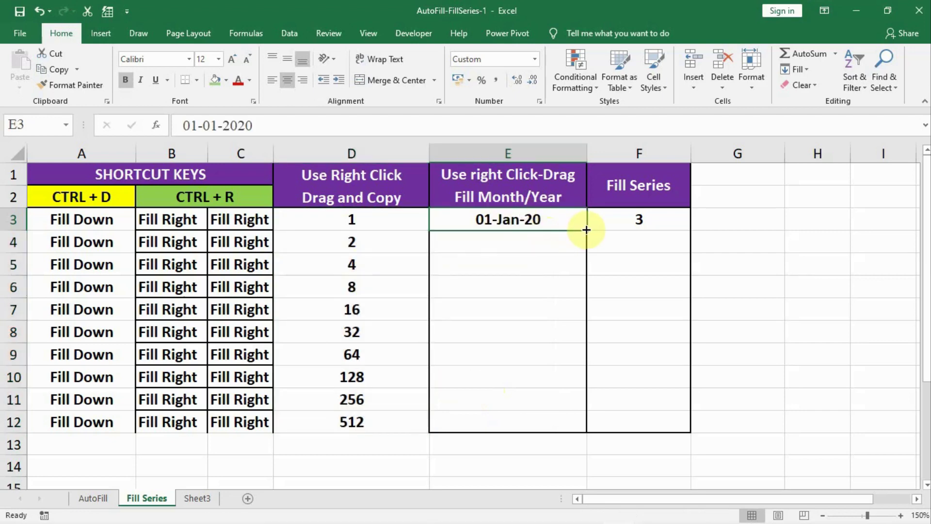
left_click_drag(587, 229, 564, 430)
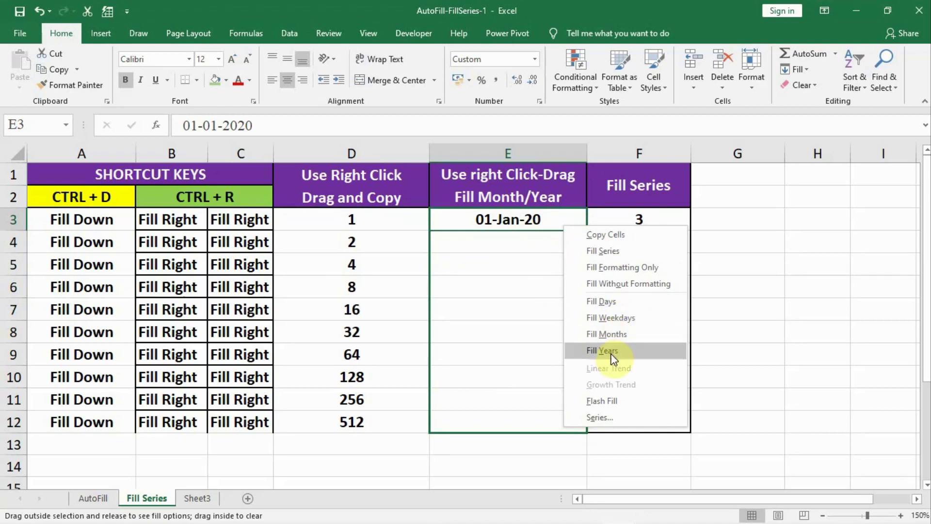
left_click(616, 301)
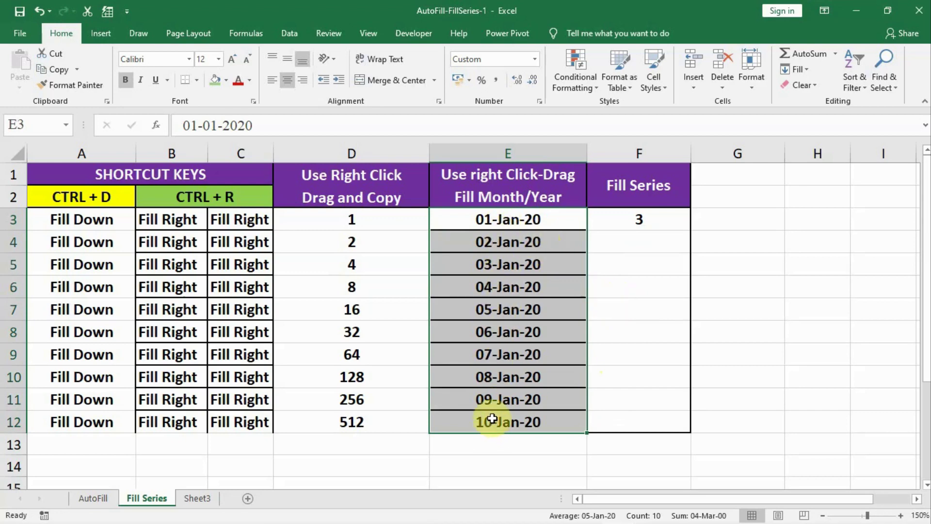
key("ctrl+z")
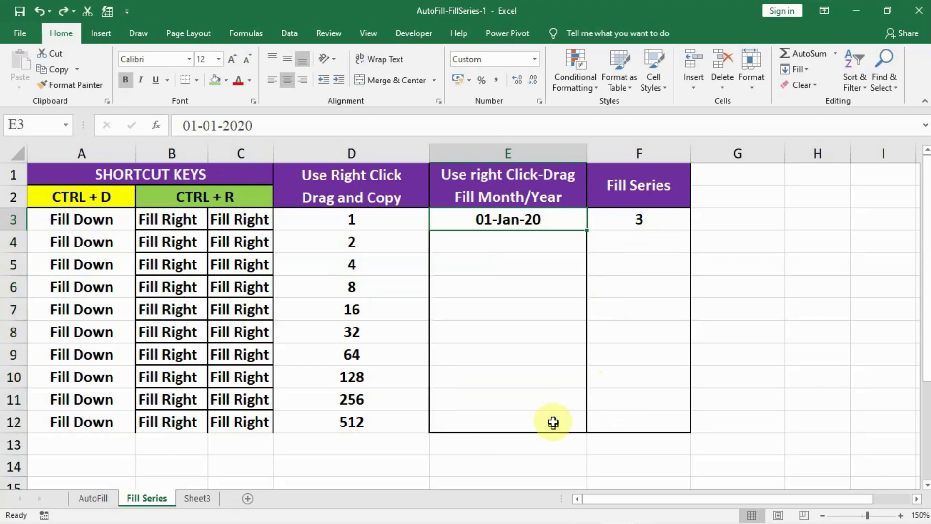
Step: Fill the date in E3 down to E12 with the Fill Months option
left_click_drag(588, 230, 586, 434)
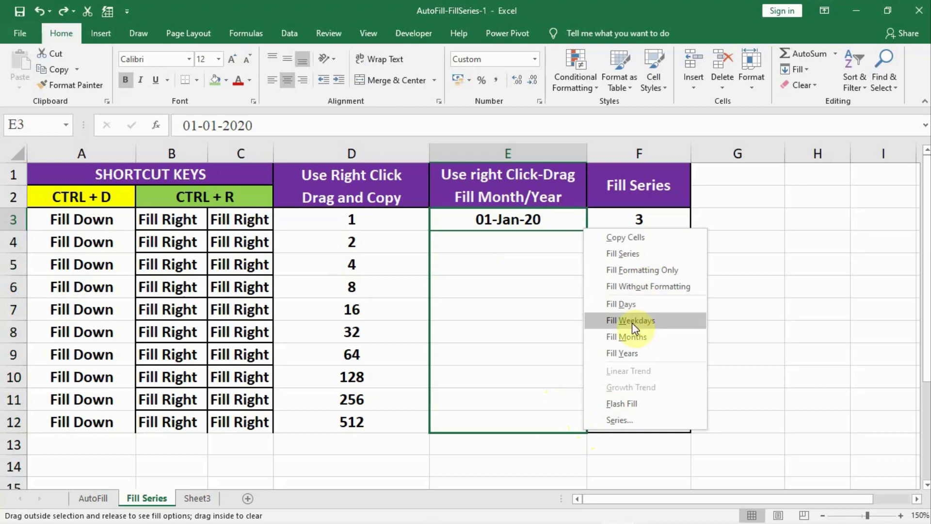
left_click(625, 336)
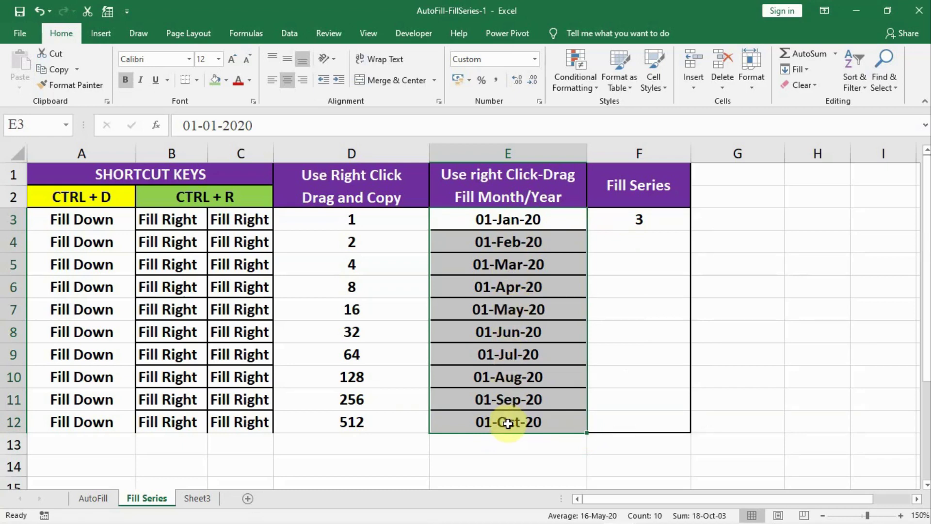
Step: Fill F3:F12 from the starting value in F3 as a linear series in columns with a step value of 1
left_click(639, 219)
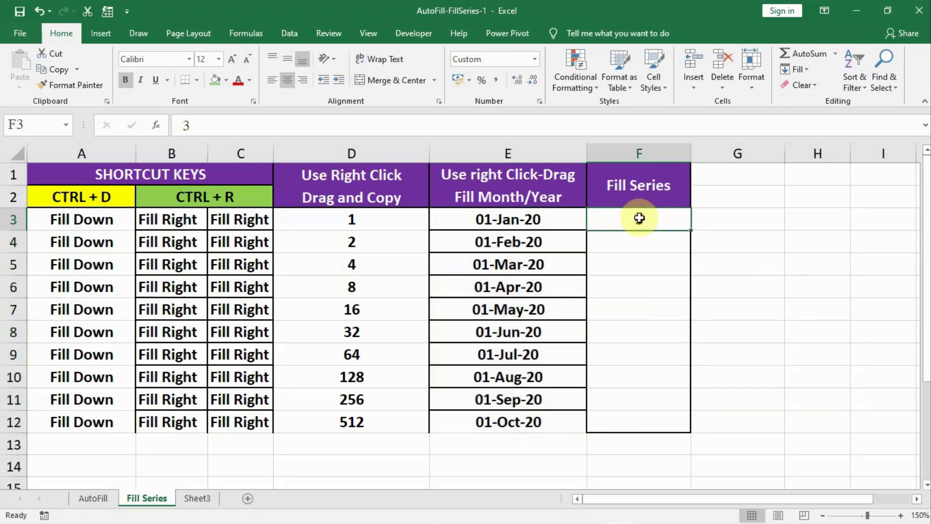
left_click(653, 422, "shift")
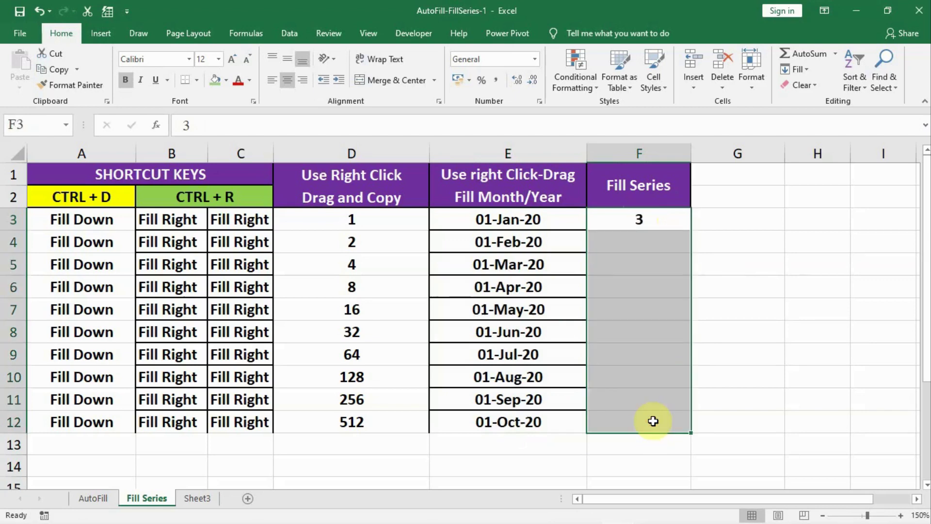
left_click(809, 69)
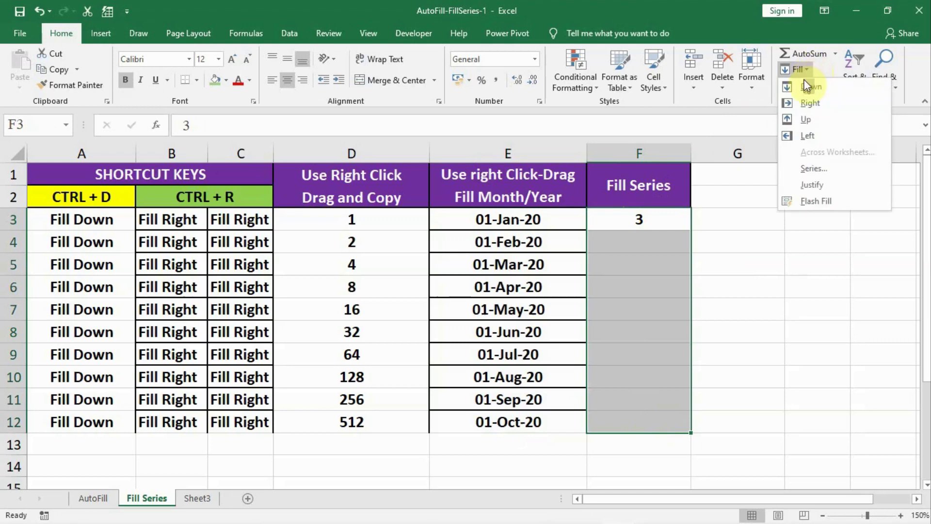
left_click(822, 168)
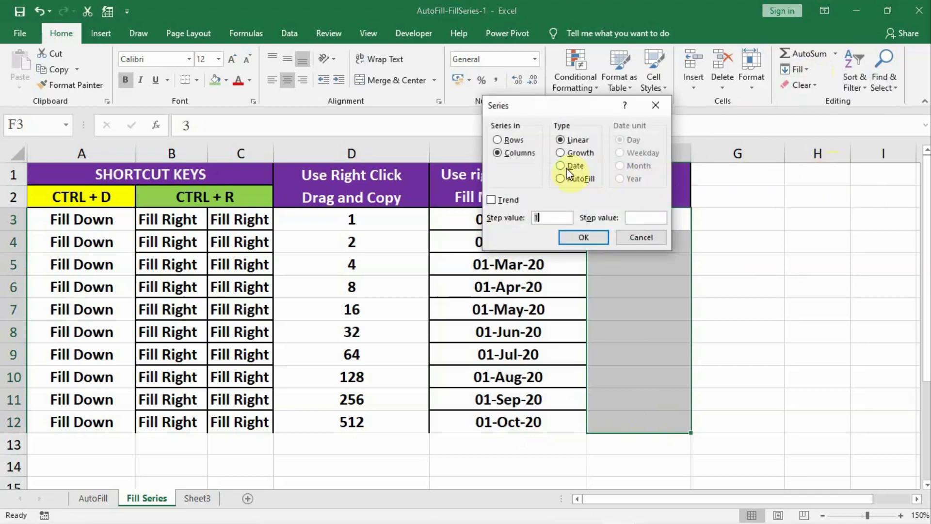
left_click(549, 218)
left_click(583, 237)
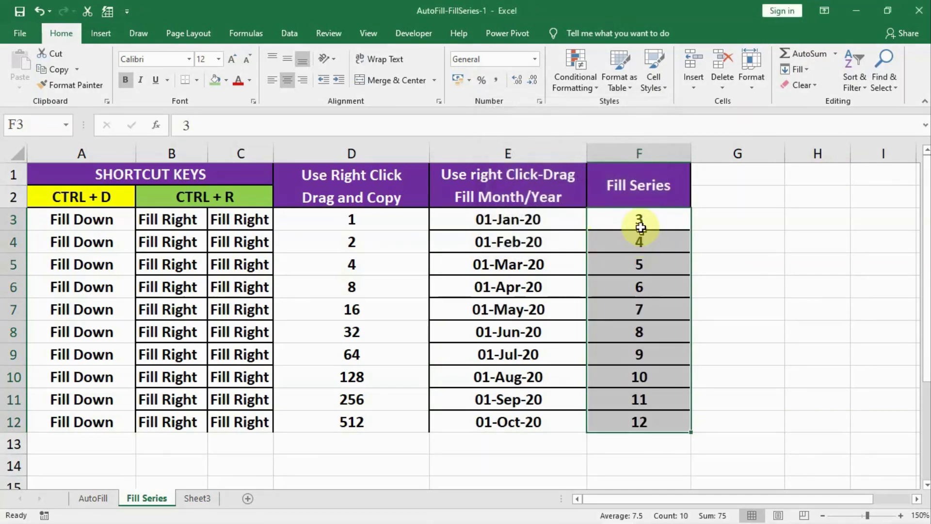